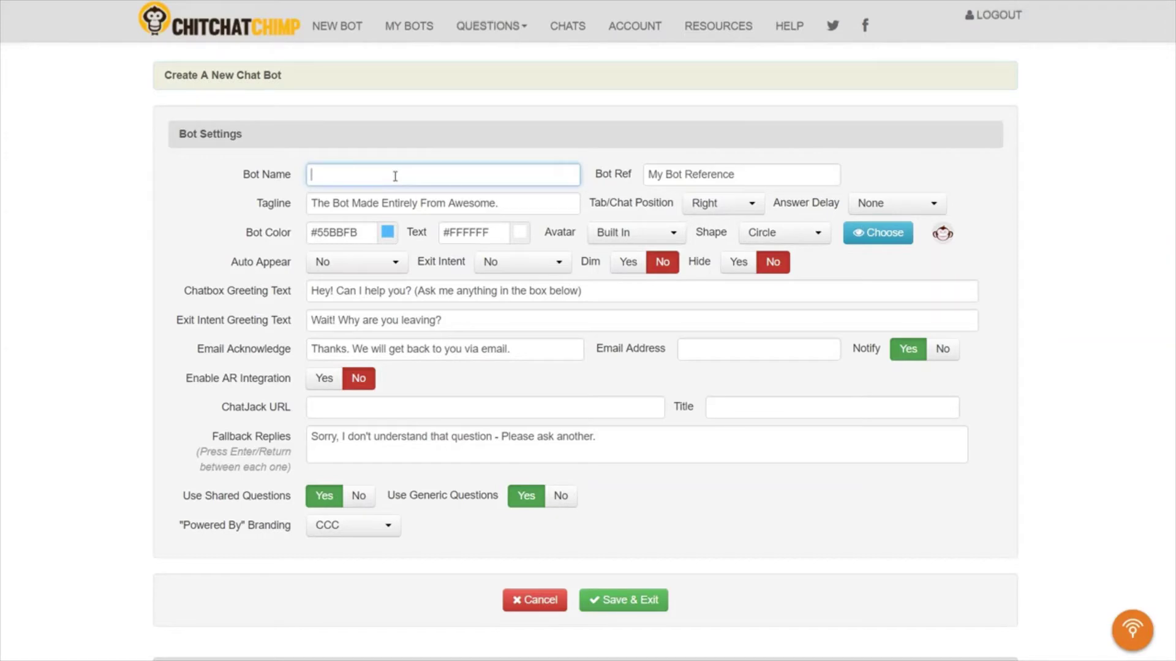
# Name the new bot "Support Bot Sally" and set its bot reference to "Sally1".
pyautogui.press('Down')
pyautogui.press('Down')
pyautogui.press('Down')
pyautogui.press('Return')
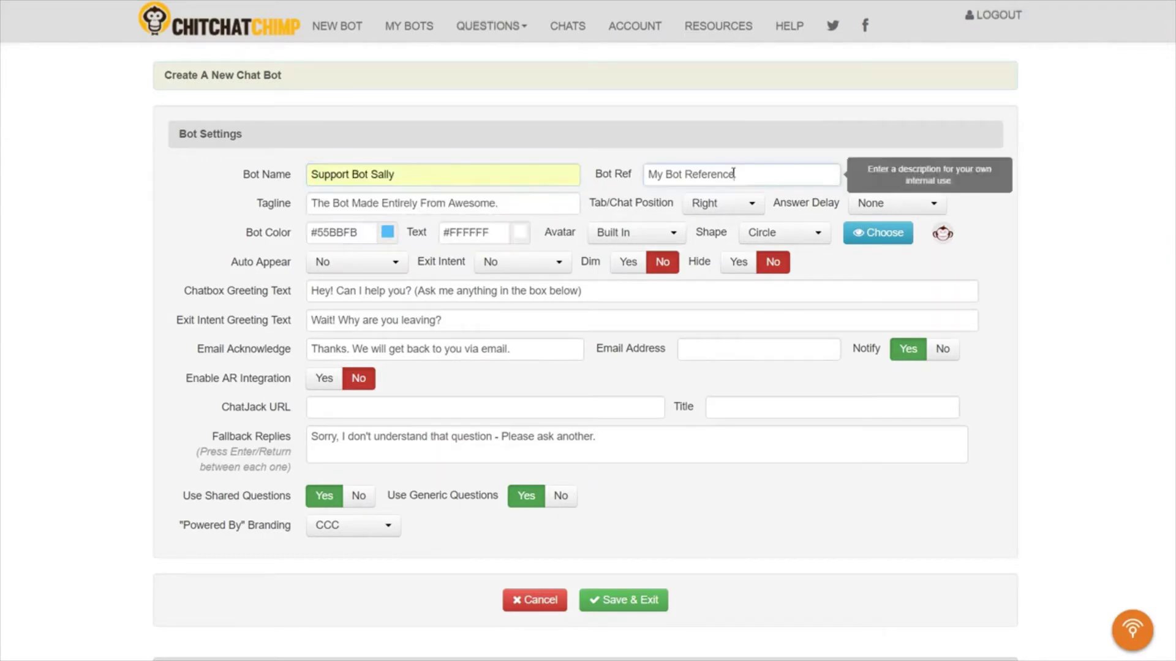
pyautogui.tripleClick(733, 174)
pyautogui.write('S')
pyautogui.click(669, 214)
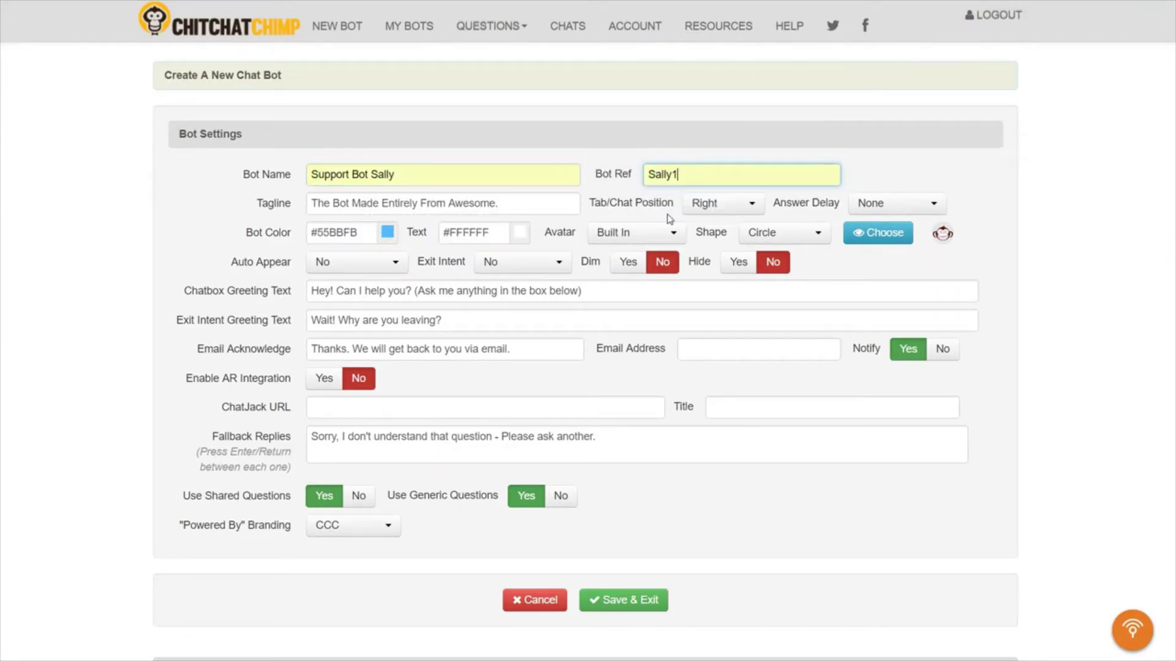
# Change the tagline to "I'm here to help..." and set the answer delay to 2 Sec.
pyautogui.click(532, 204)
pyautogui.tripleClick(424, 208)
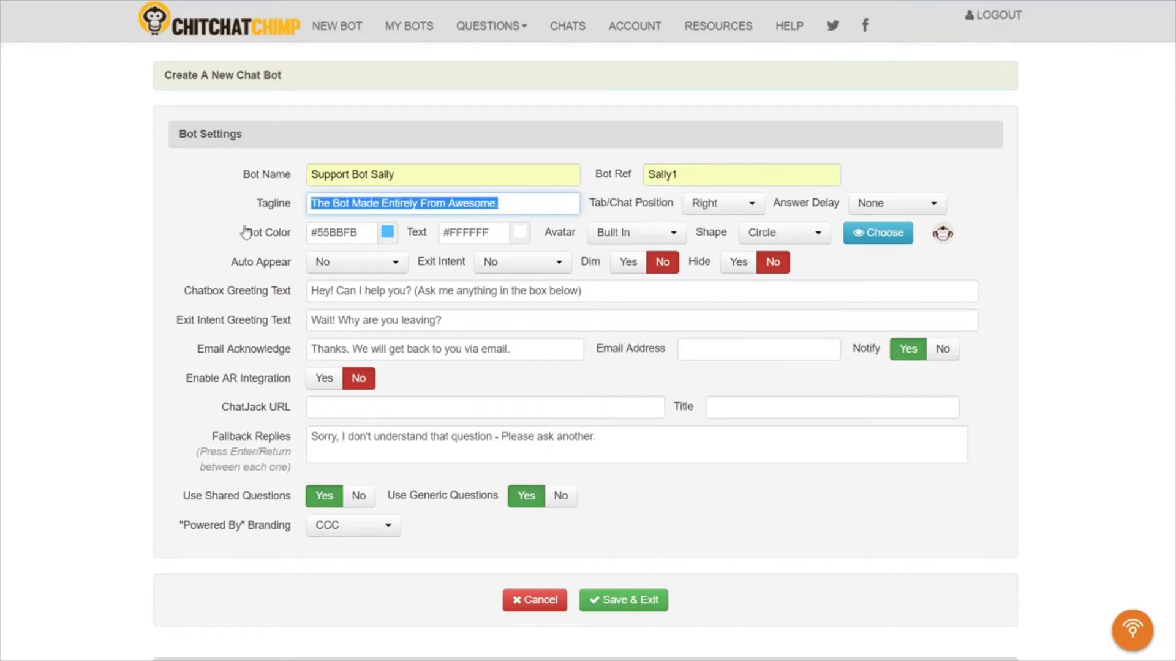
pyautogui.press('BackSpace')
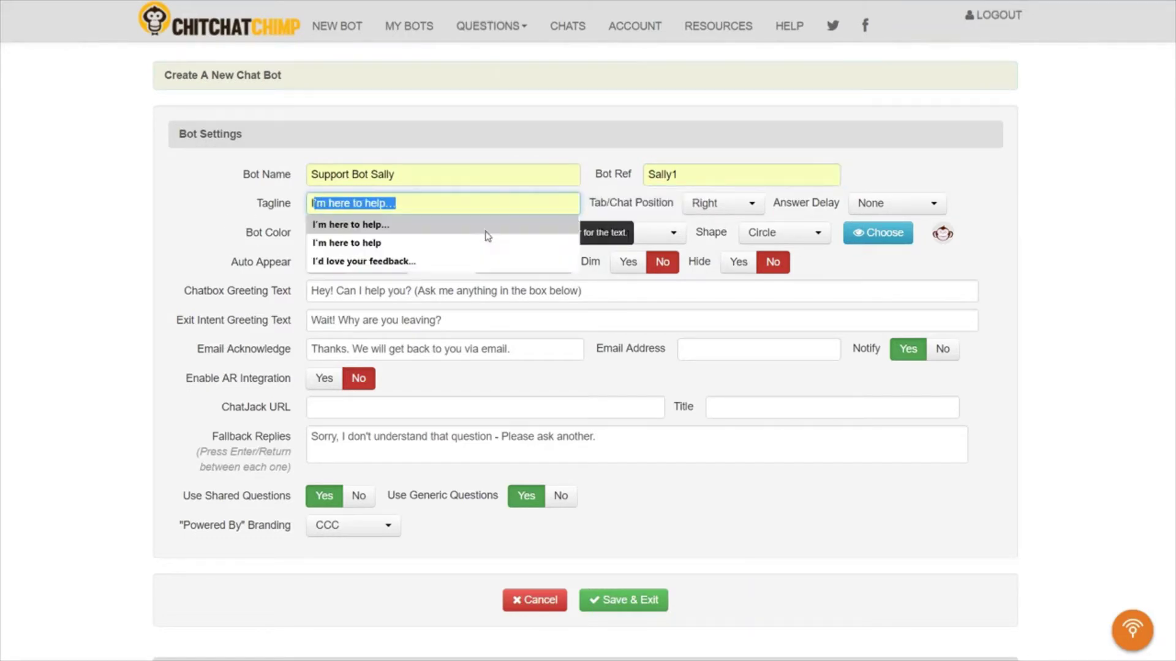
pyautogui.click(393, 230)
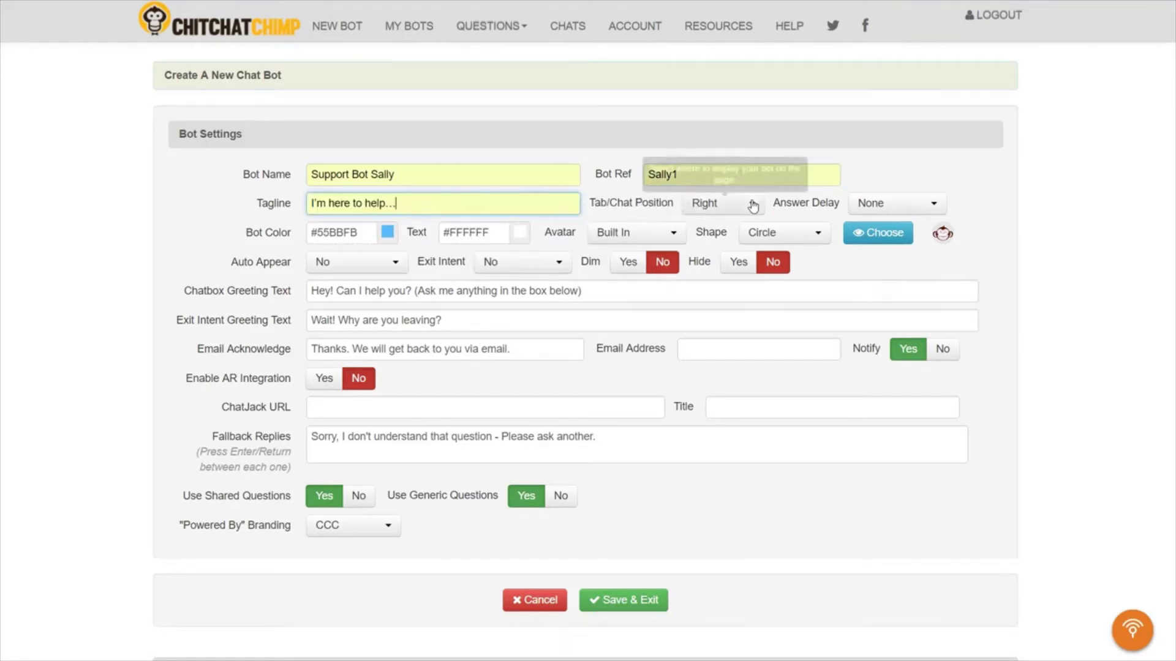
pyautogui.click(916, 202)
pyautogui.click(887, 268)
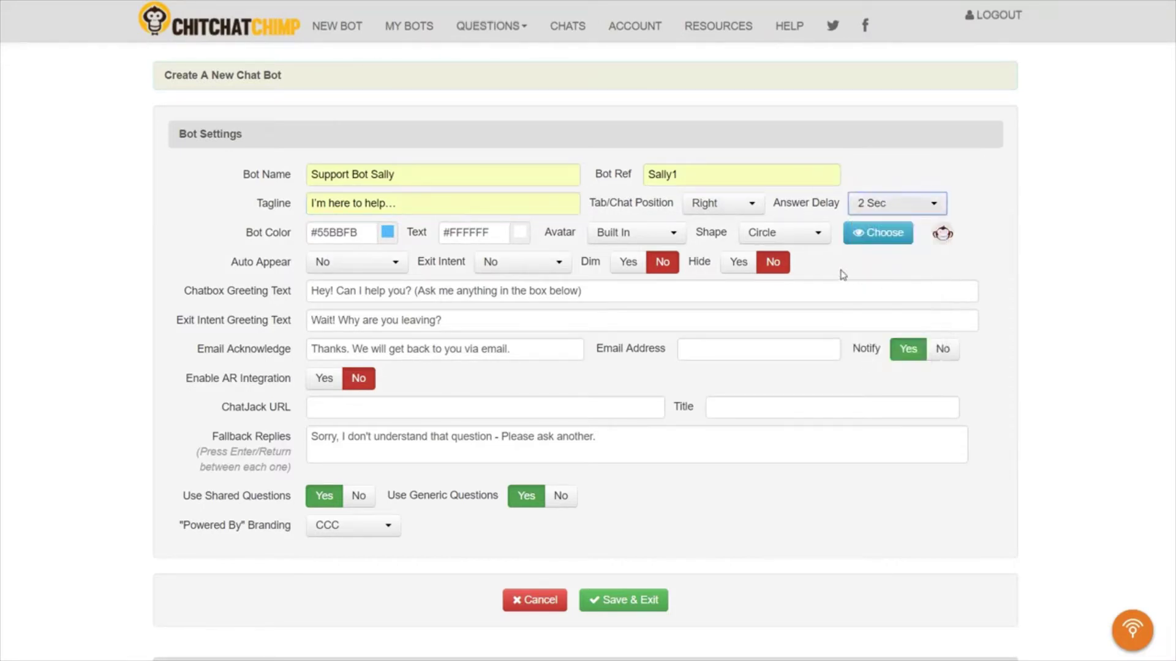
# Set the bot colour to orange, #f86b00.
pyautogui.click(388, 233)
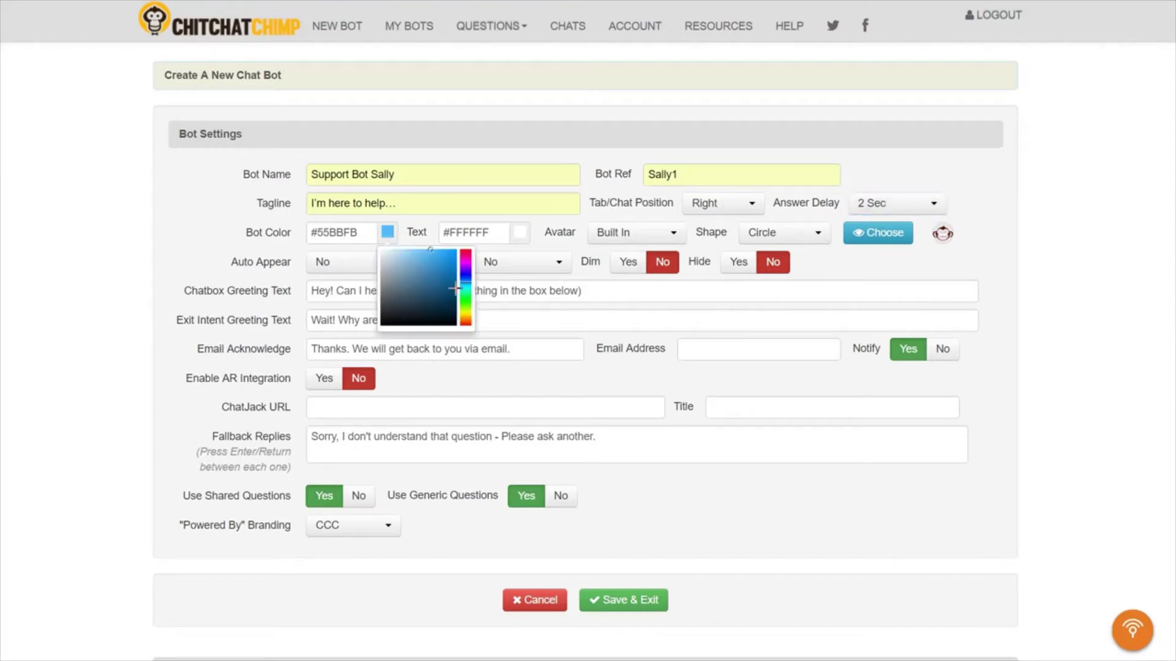
pyautogui.click(465, 317)
pyautogui.click(455, 251)
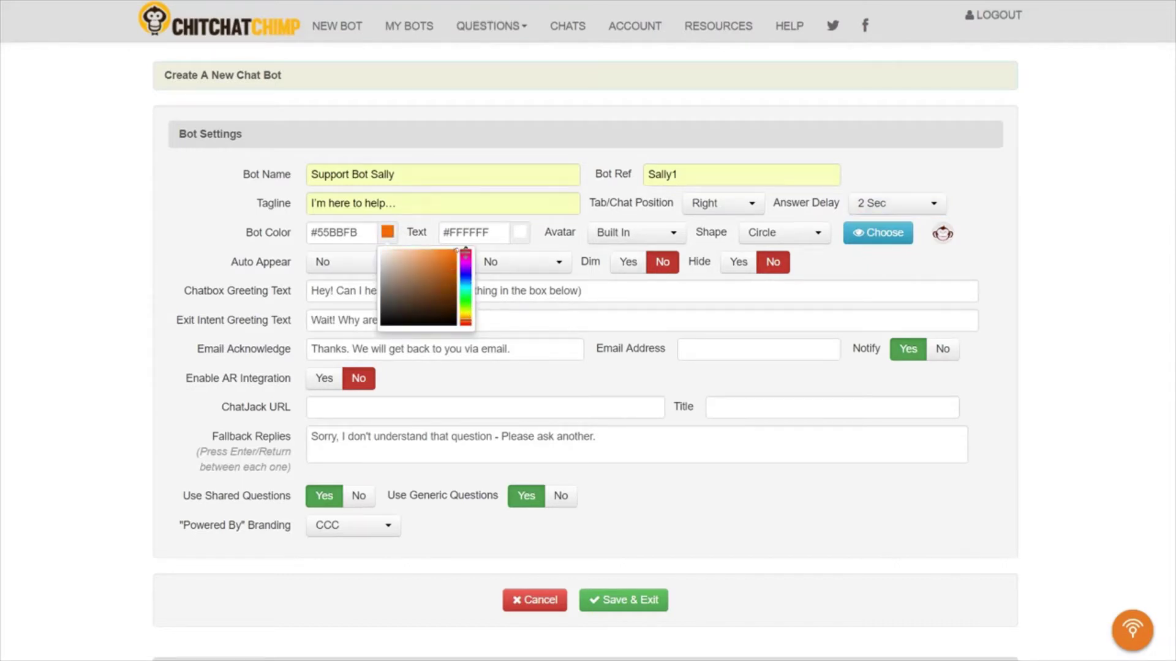
pyautogui.click(423, 229)
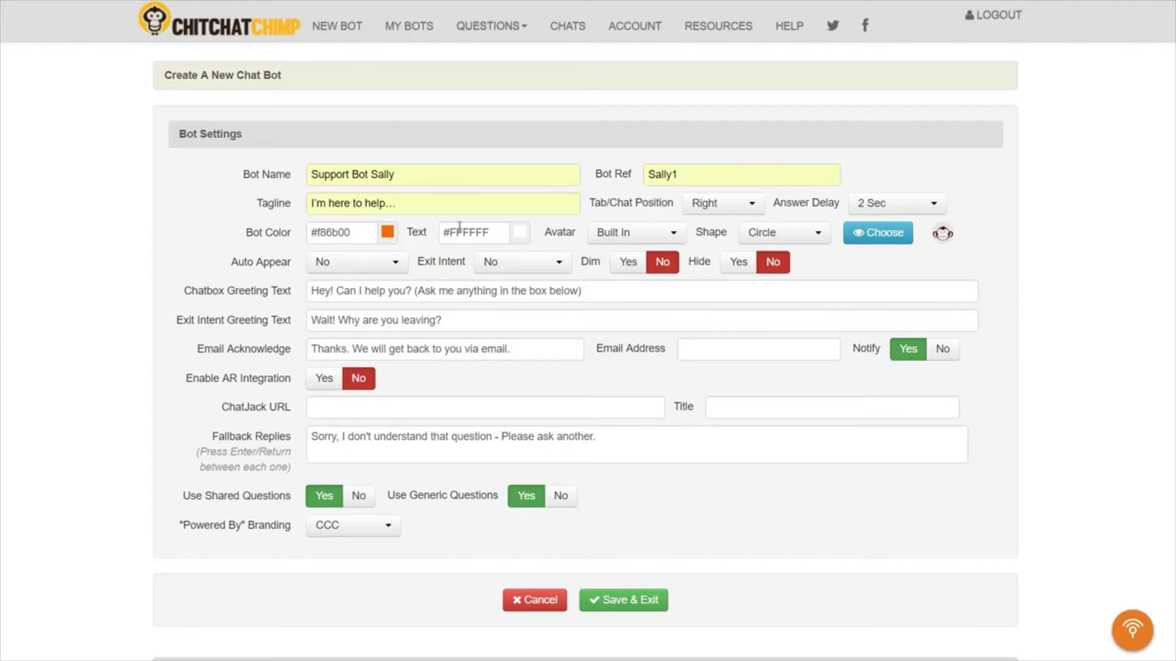
# Give the bot a square built-in avatar, choosing the red-haired woman with her hair tied back.
pyautogui.click(666, 241)
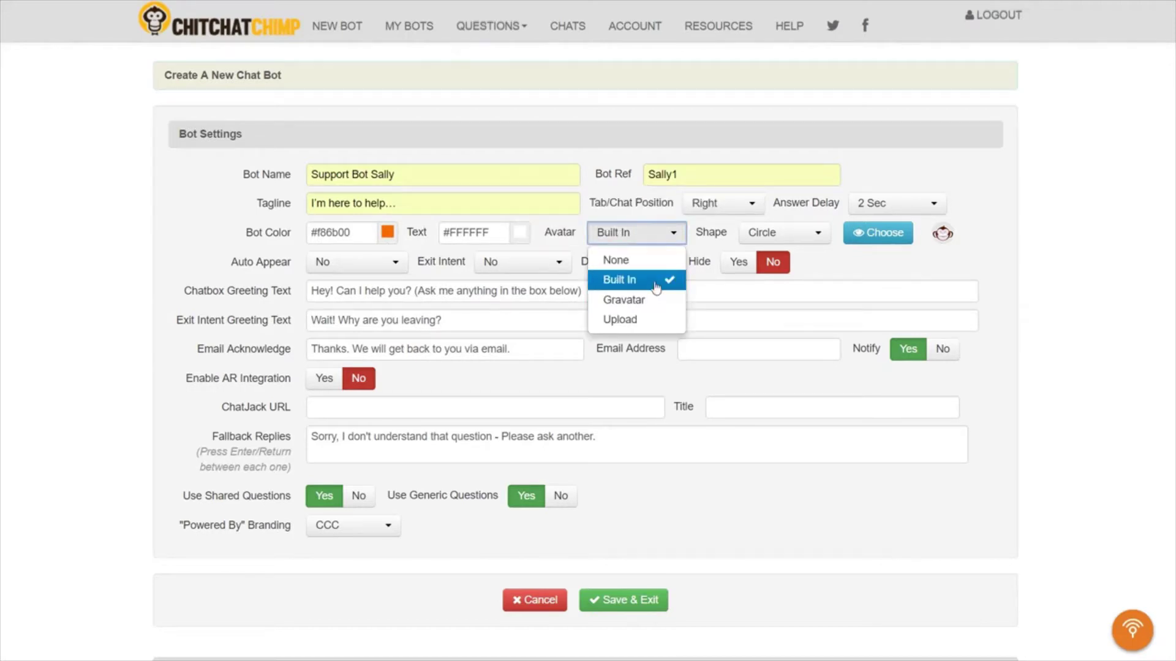
pyautogui.click(637, 280)
pyautogui.click(804, 235)
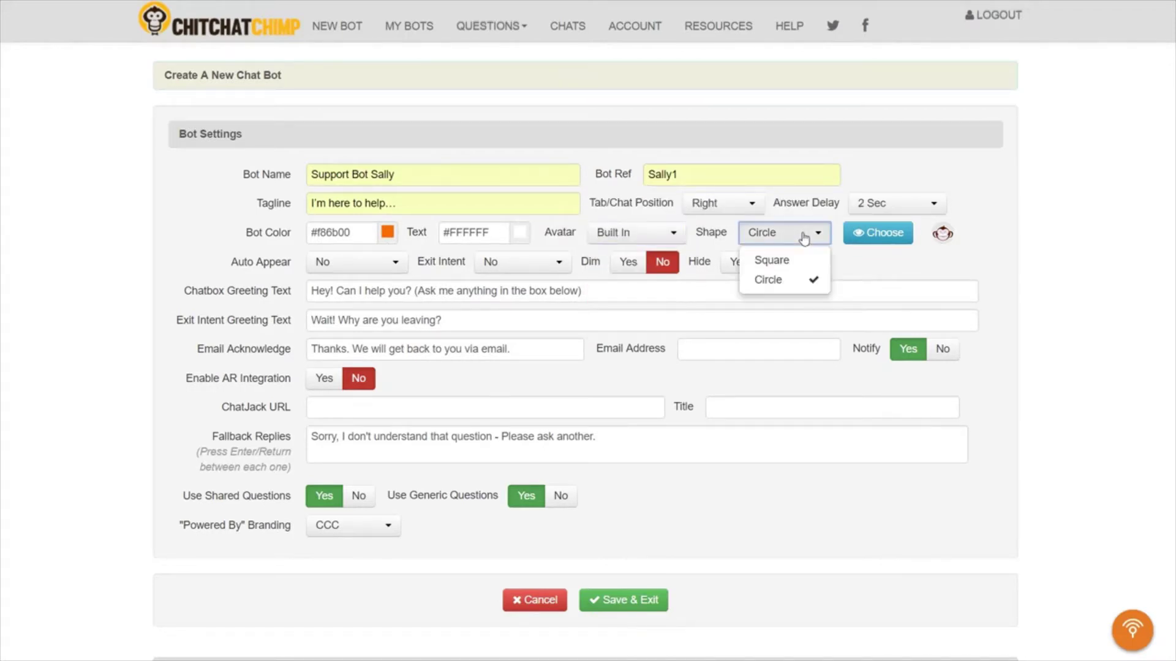
pyautogui.click(772, 261)
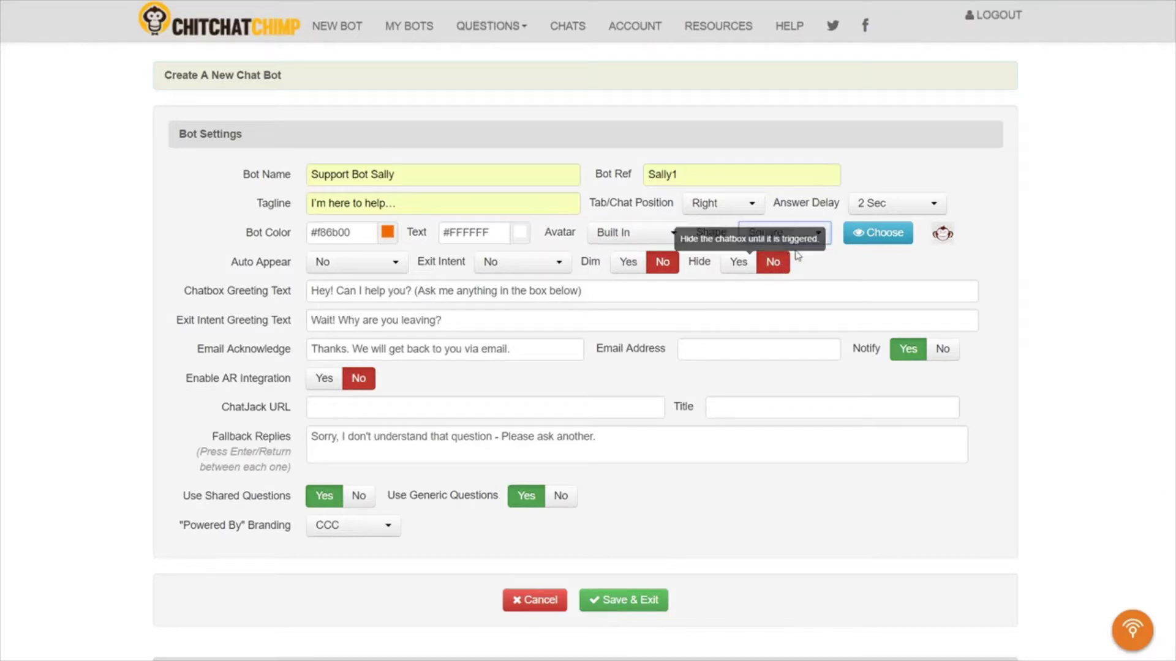
pyautogui.click(876, 233)
pyautogui.scroll(-3, 752, 322)
pyautogui.scroll(-3, 752, 322)
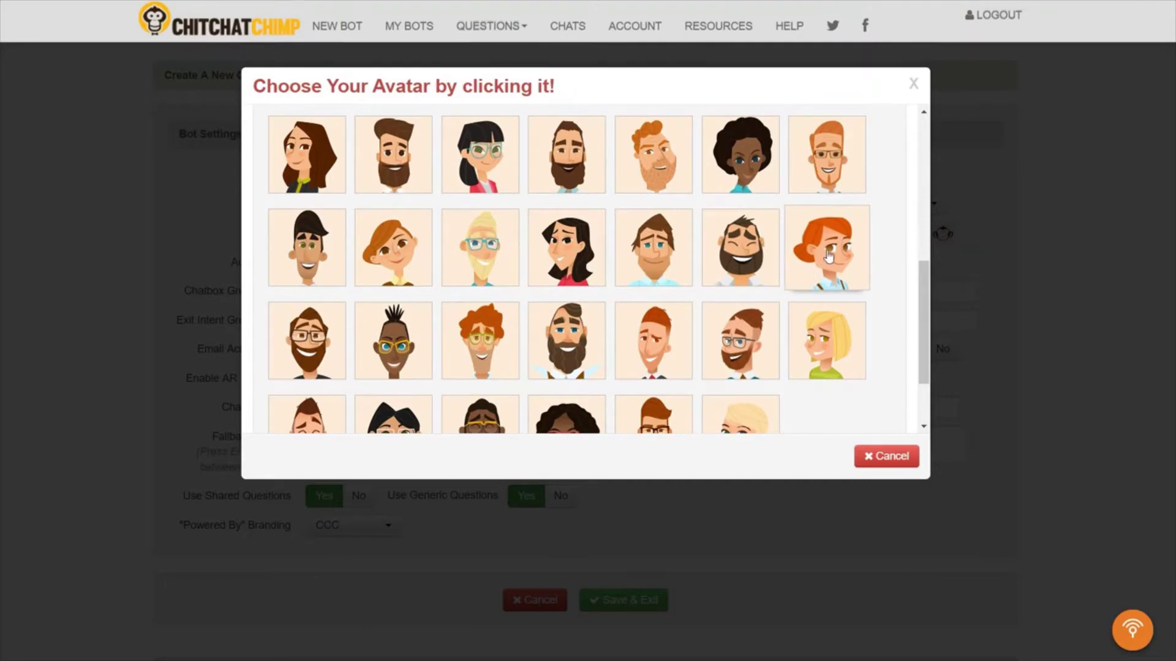
pyautogui.click(828, 256)
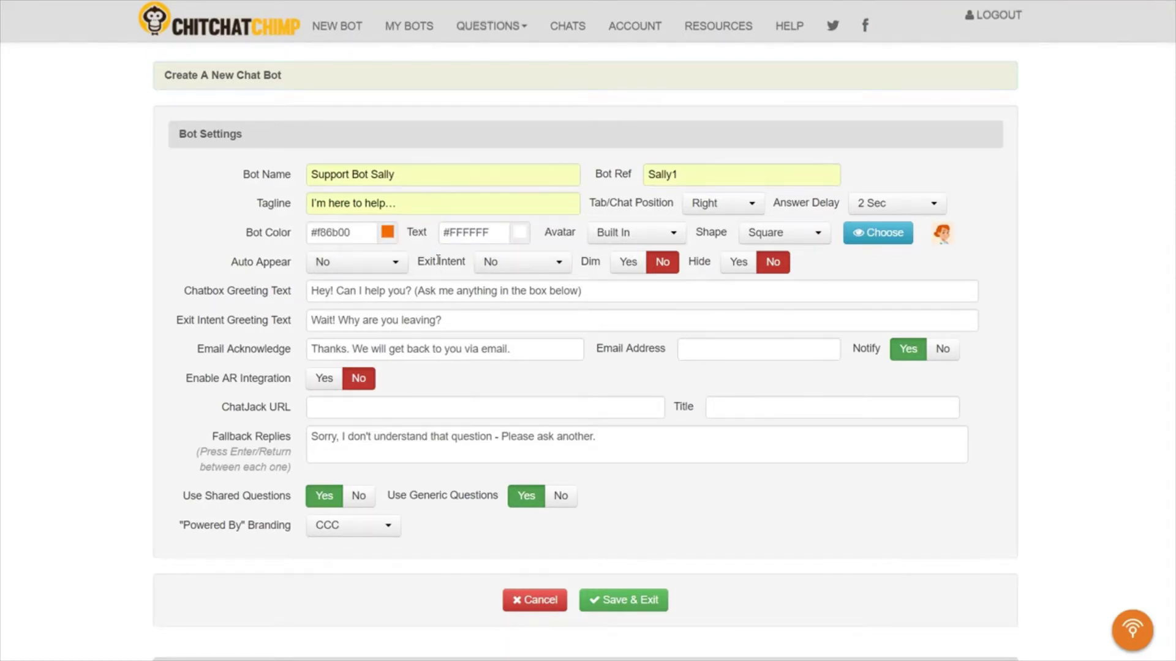
# Set the bot to appear automatically on a timer after 3 seconds, with Hide set to No.
pyautogui.click(381, 262)
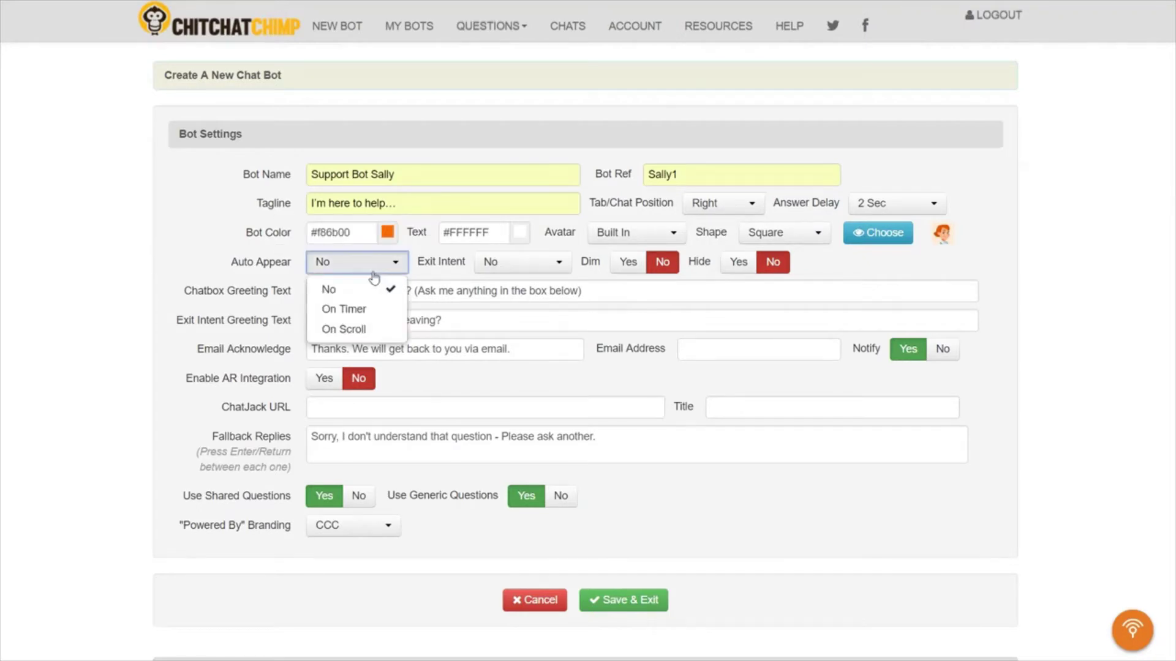
pyautogui.click(357, 309)
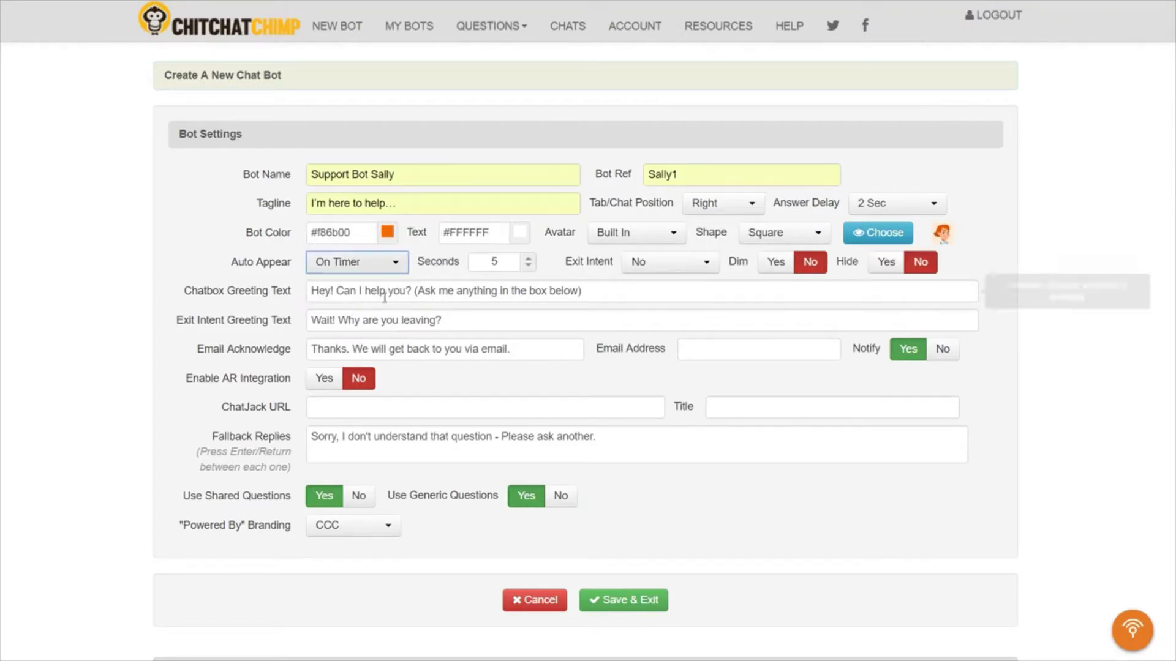
pyautogui.click(528, 259)
pyautogui.click(528, 260)
pyautogui.click(528, 260)
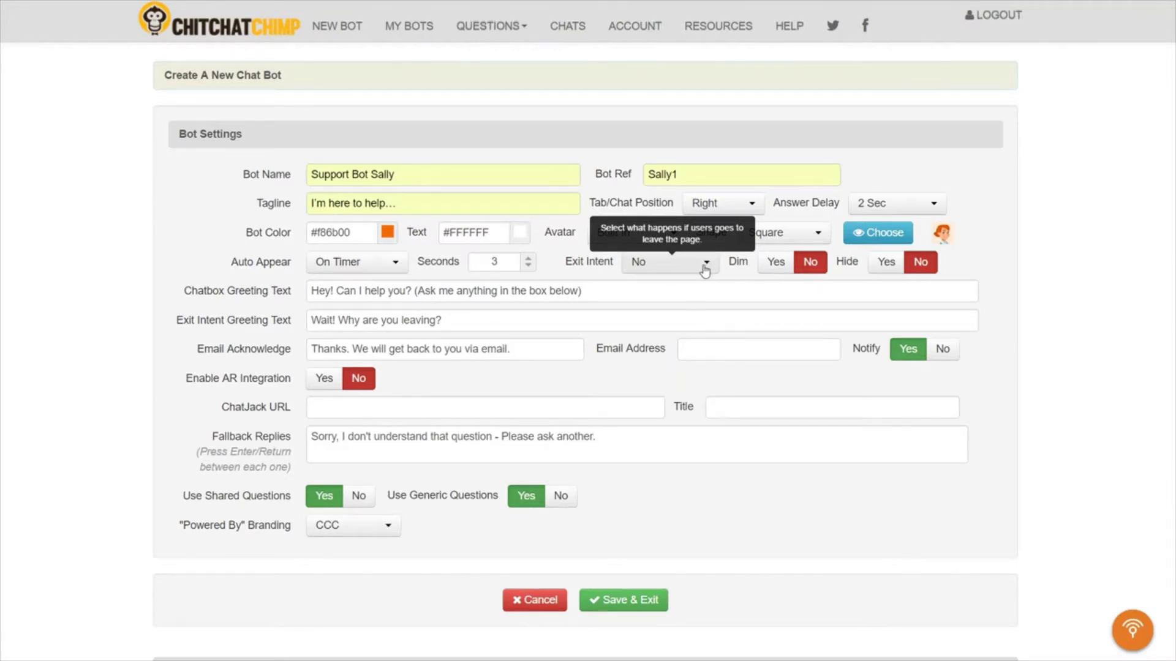
pyautogui.click(921, 267)
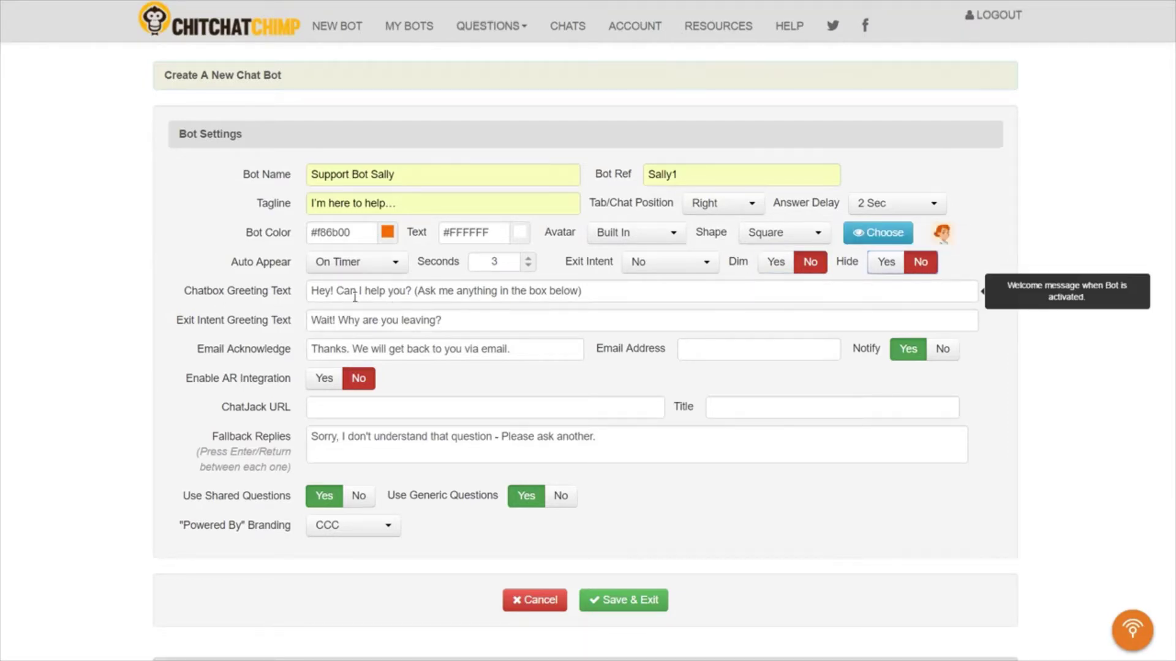
# Keep the default greeting and email acknowledgement texts, leave the email address empty and set Notify to No.
pyautogui.click(395, 292)
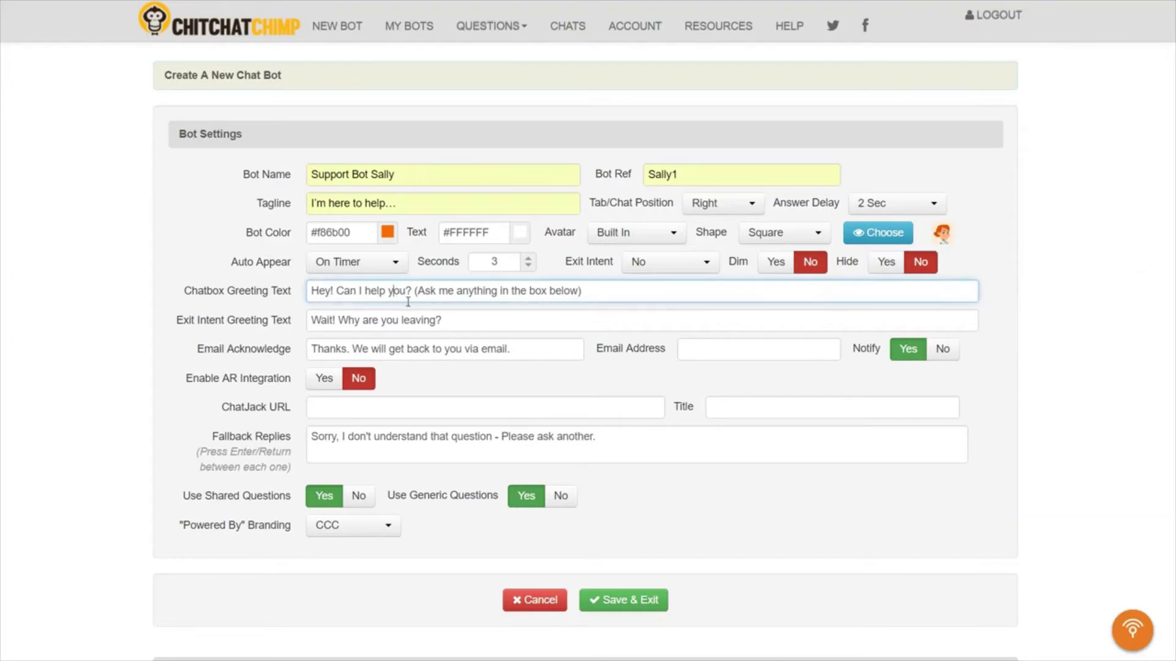
pyautogui.click(436, 317)
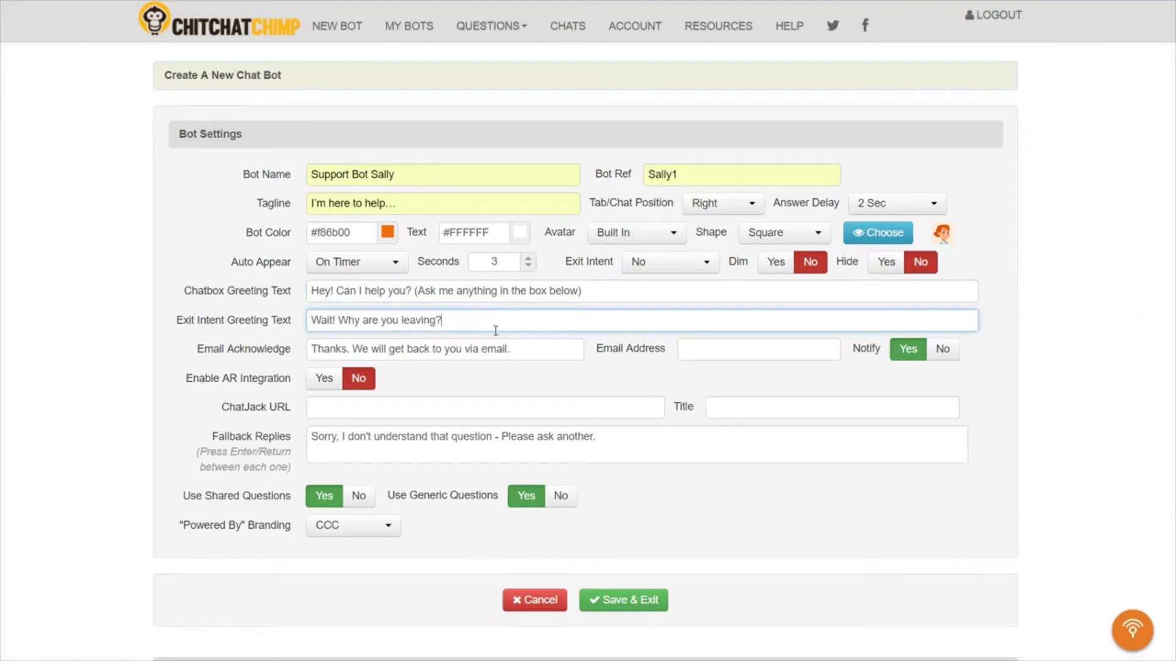
pyautogui.click(541, 356)
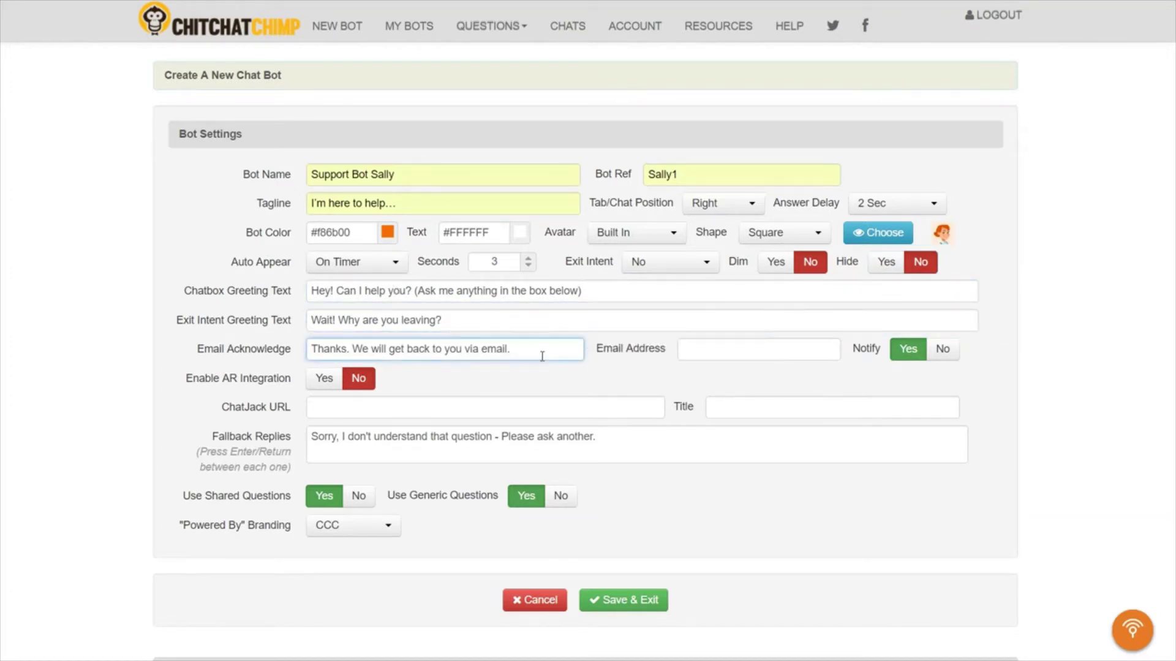
pyautogui.click(741, 349)
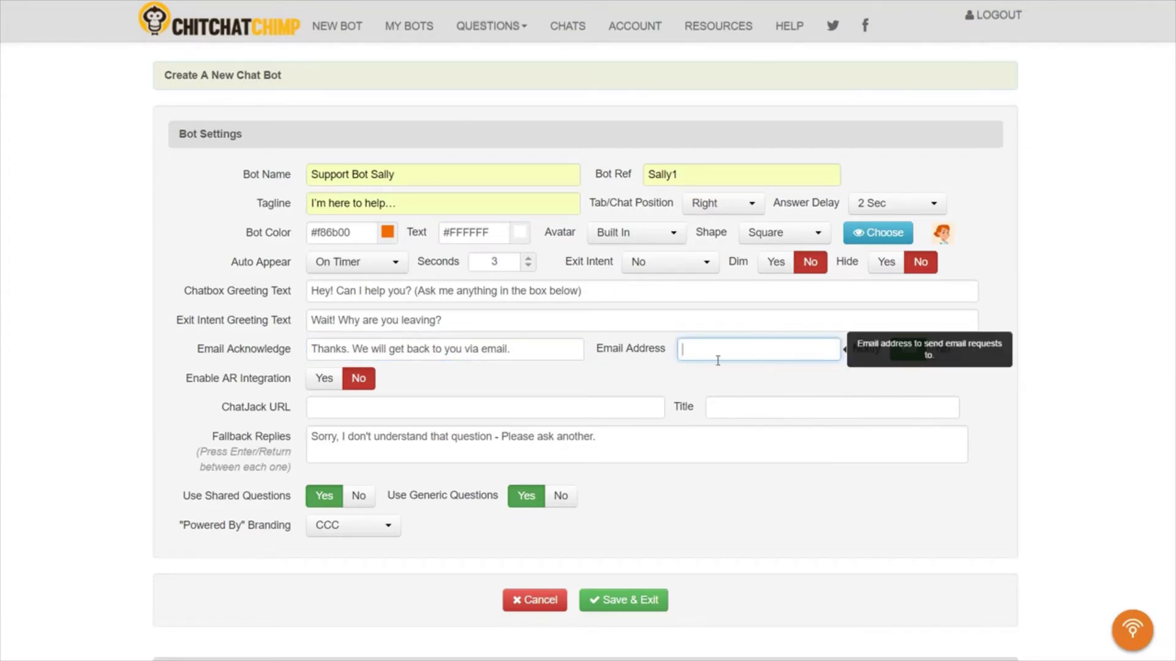
pyautogui.click(944, 354)
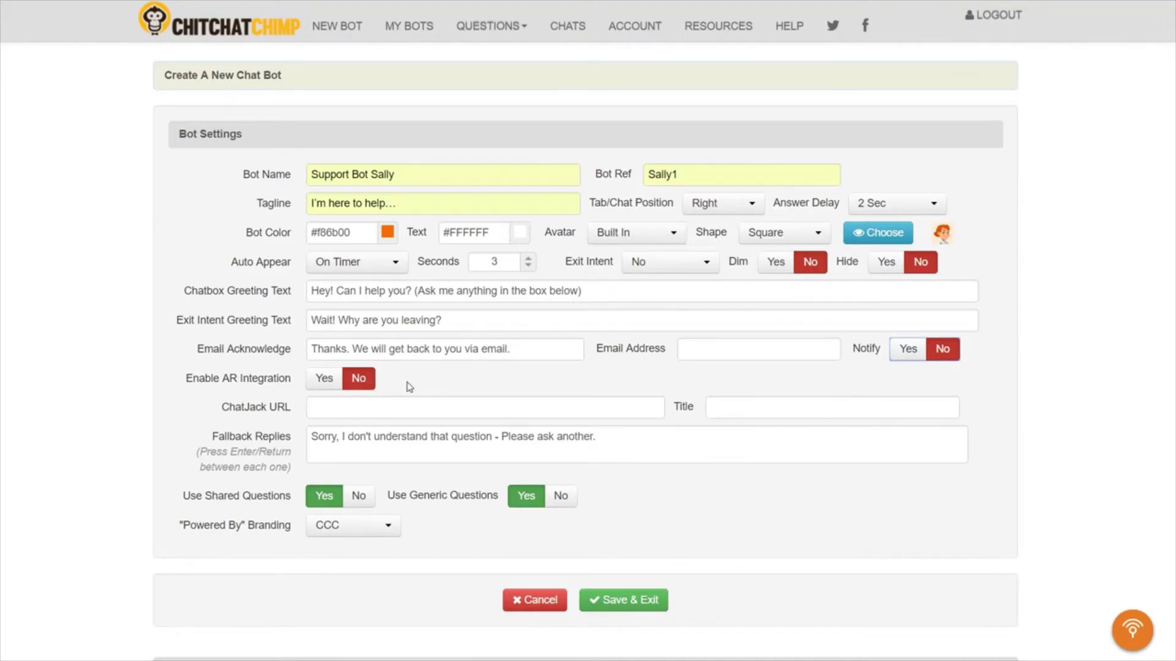
# Leave the ChatJack URL and fallback reply at their defaults and save the new bot.
pyautogui.click(485, 410)
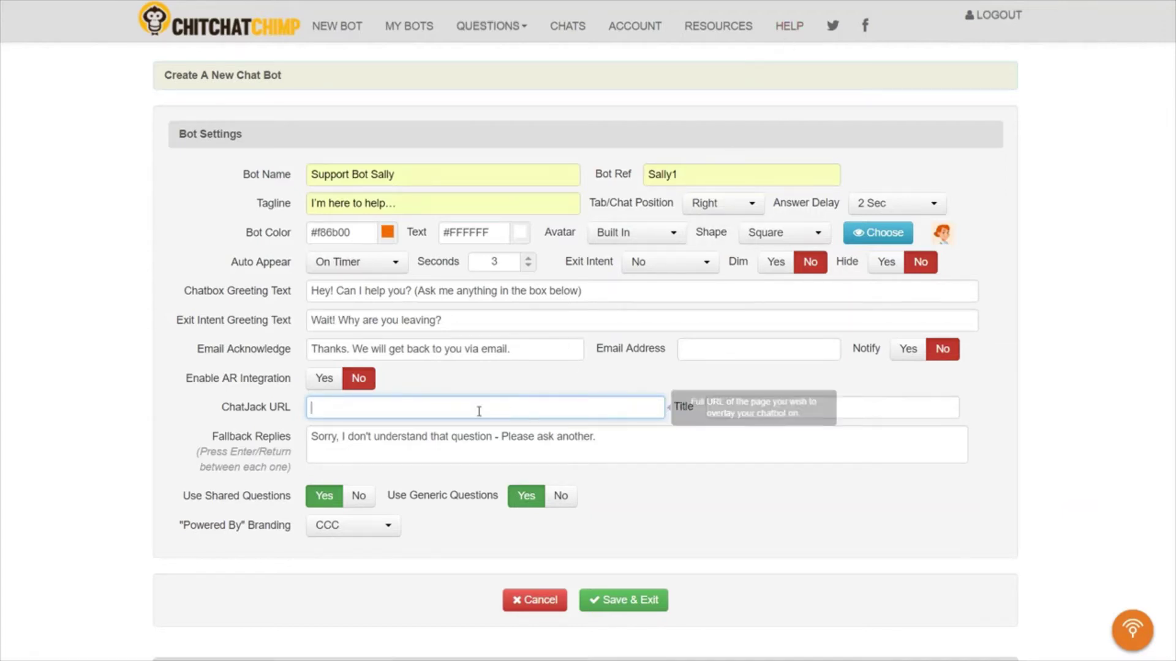
pyautogui.click(606, 434)
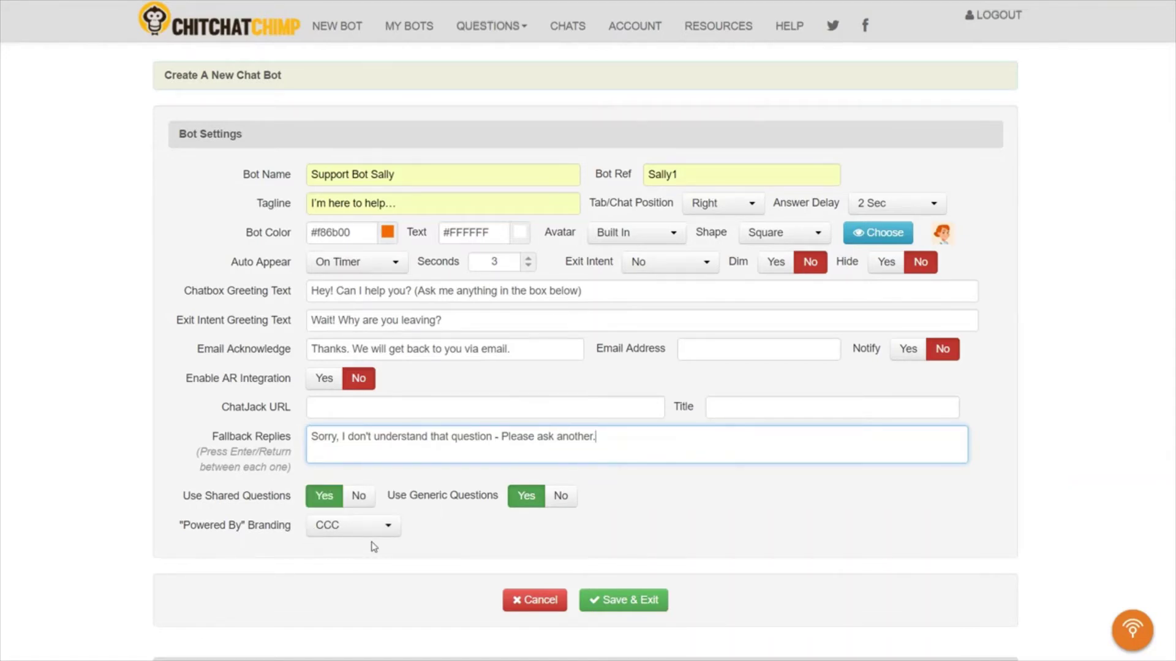
pyautogui.click(624, 603)
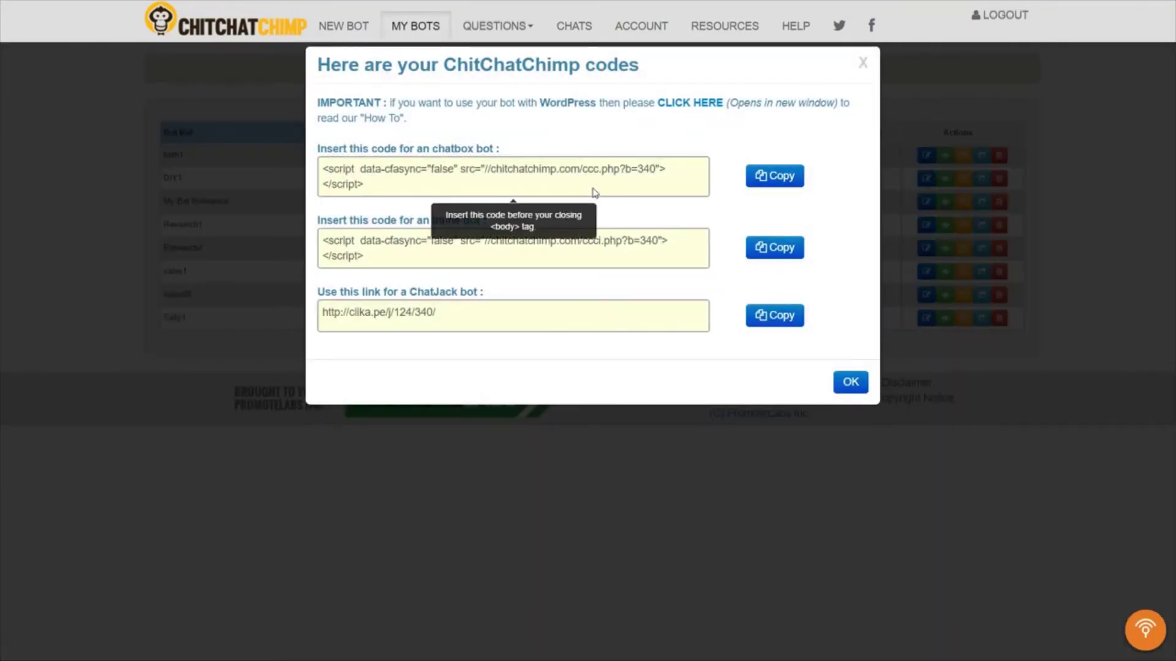
# Examine the new bot's chatbox embed code, inline embed code and ChatJack link.
pyautogui.click(593, 192)
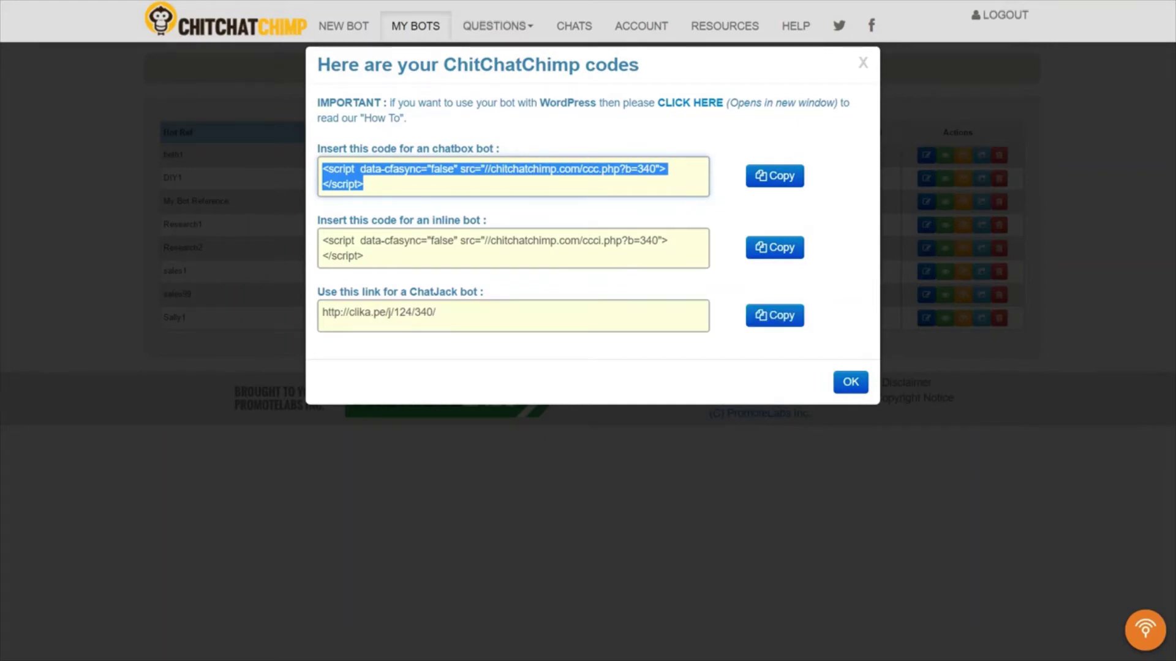
pyautogui.hotkey('alt', 'Tab')
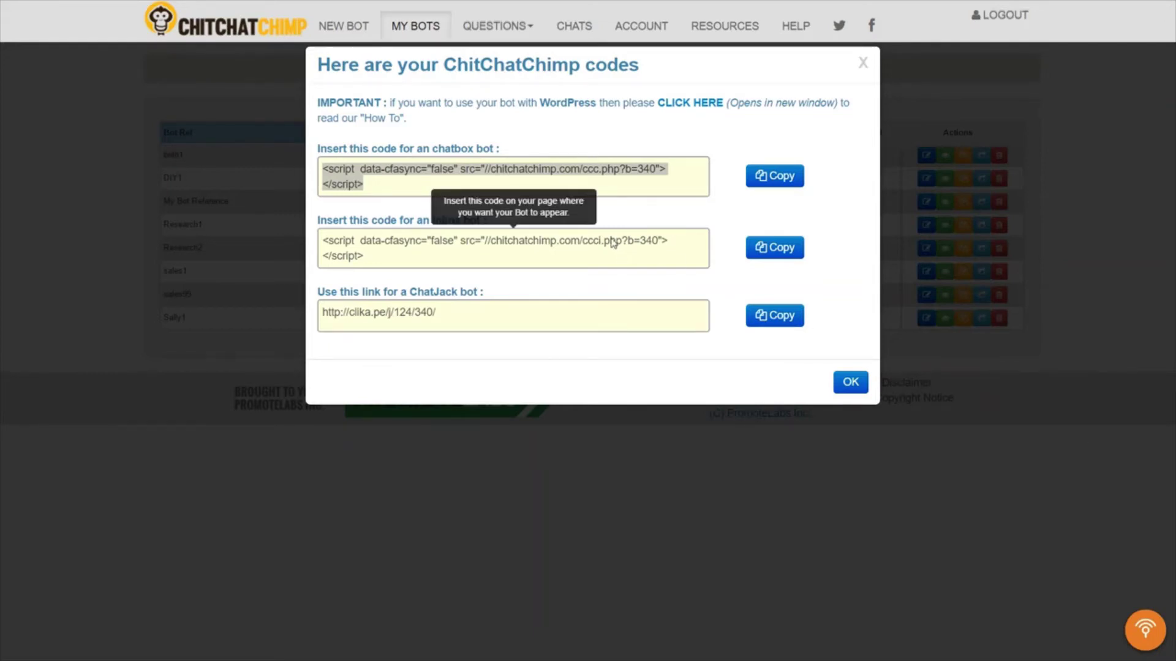
pyautogui.click(543, 188)
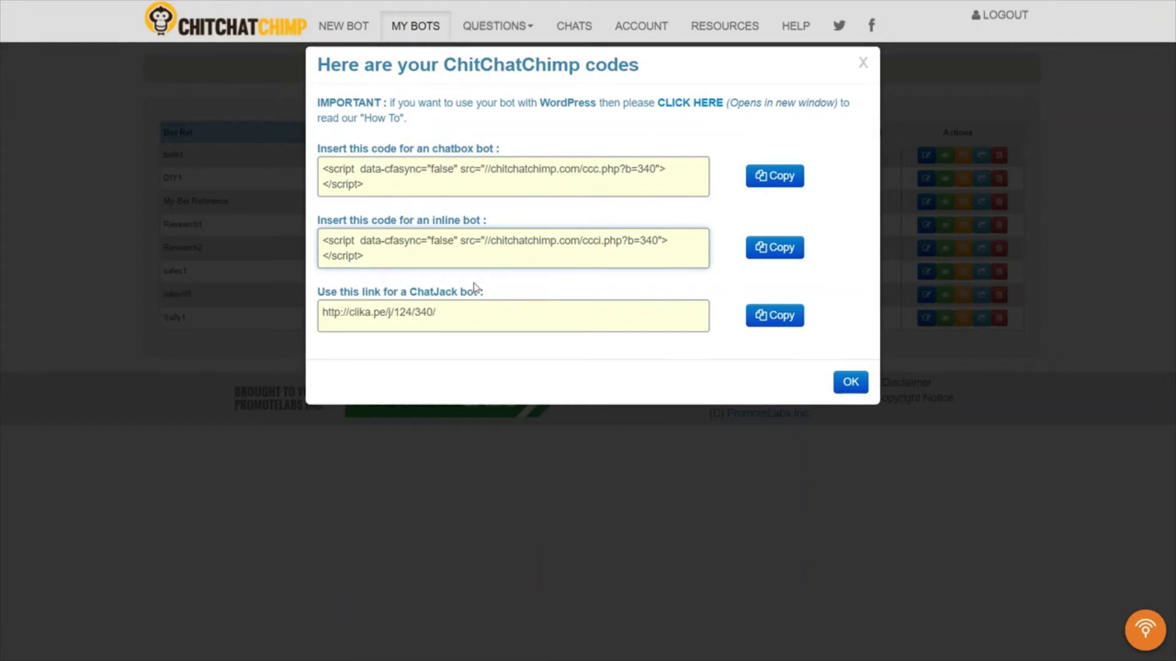
pyautogui.click(447, 320)
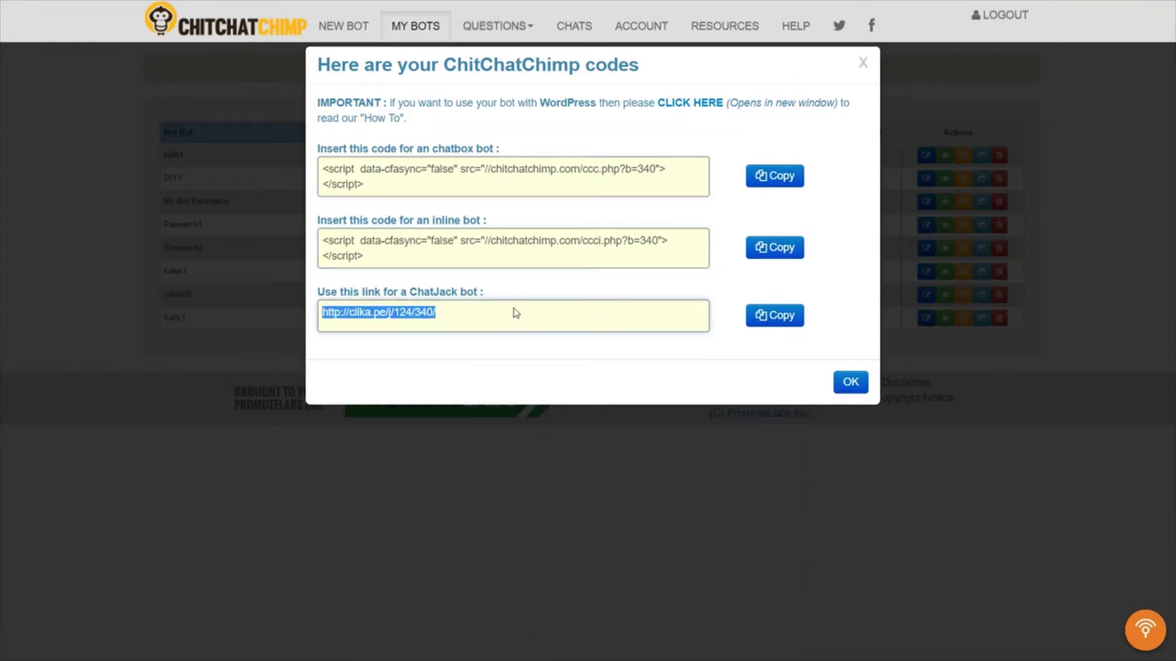
# Copy the chatbox bot's embed code and close the codes dialog.
pyautogui.click(652, 179)
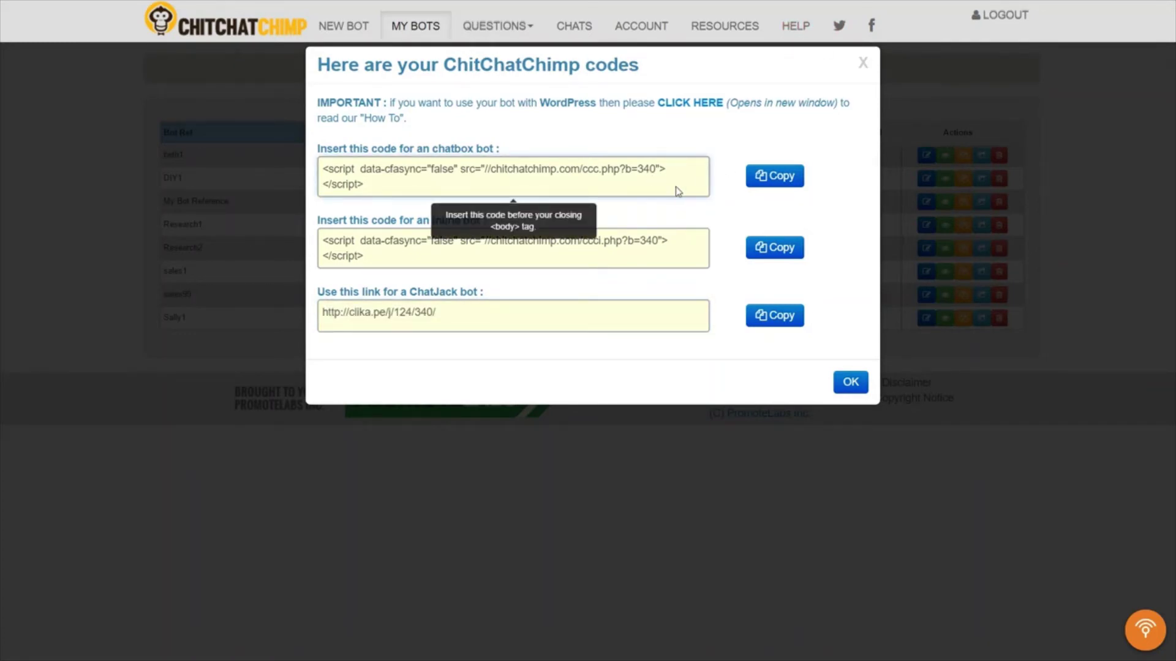
pyautogui.click(774, 179)
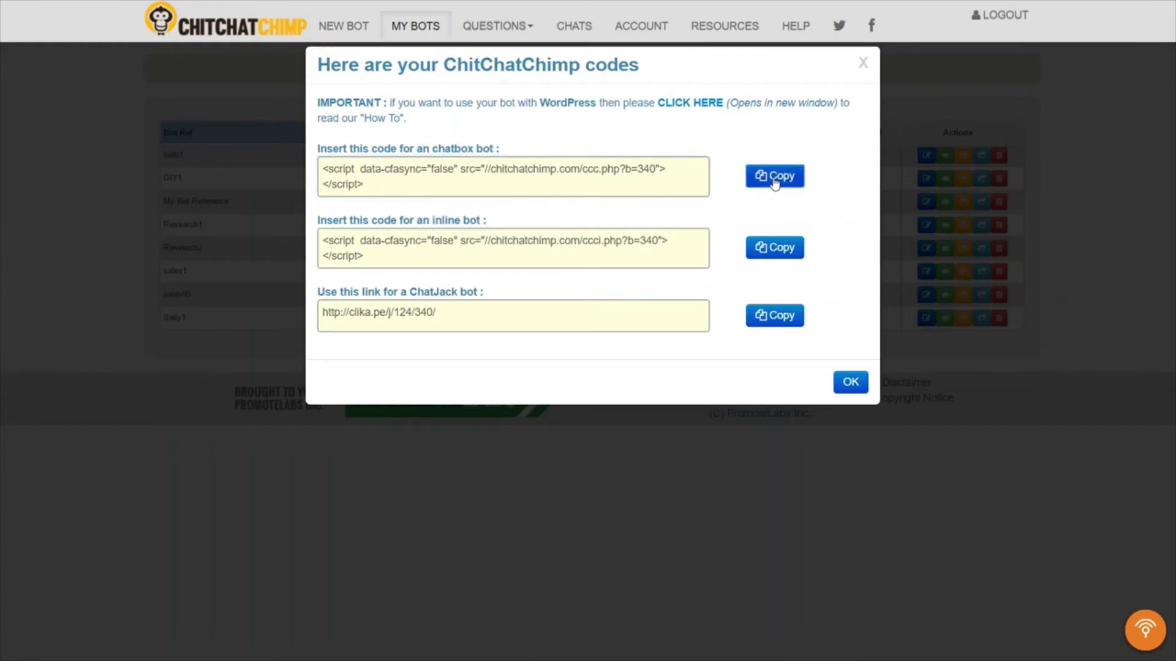
pyautogui.click(850, 381)
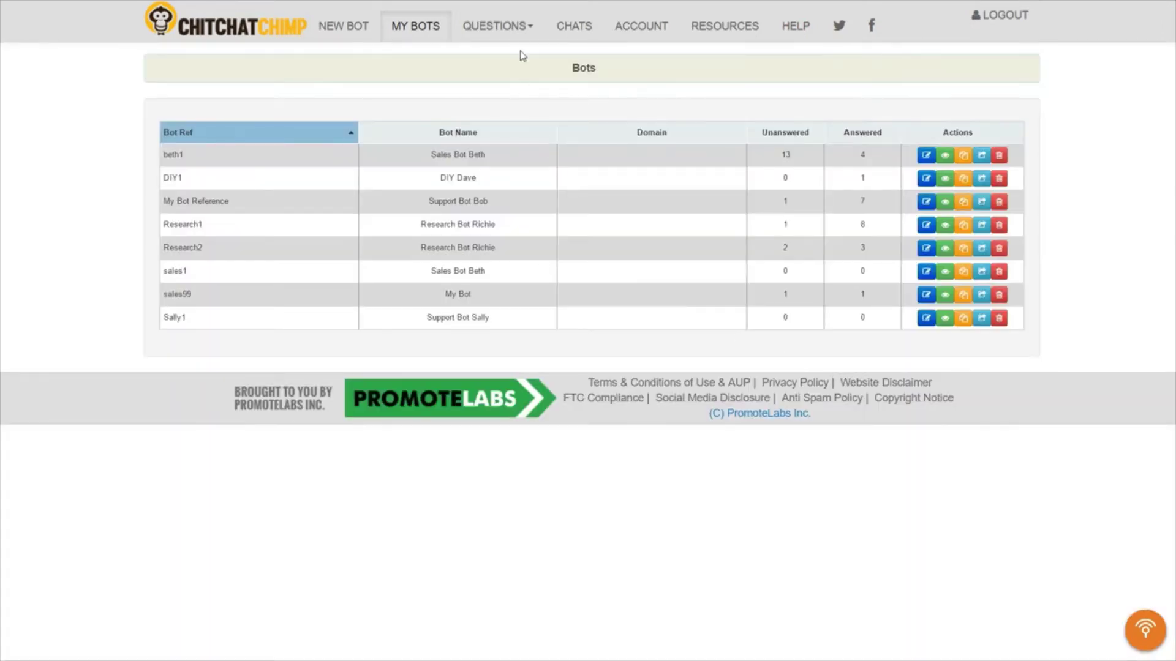
# Create a new question for the Sally1 bot reading "where do I access my products?".
pyautogui.click(521, 37)
pyautogui.click(522, 55)
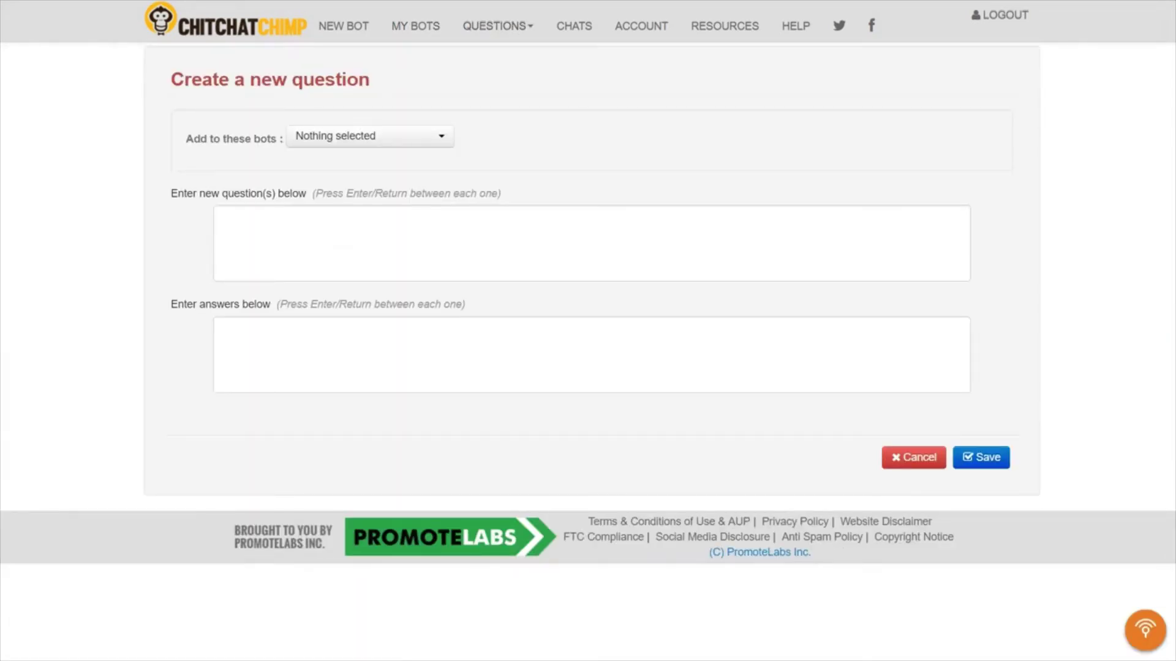
pyautogui.click(436, 144)
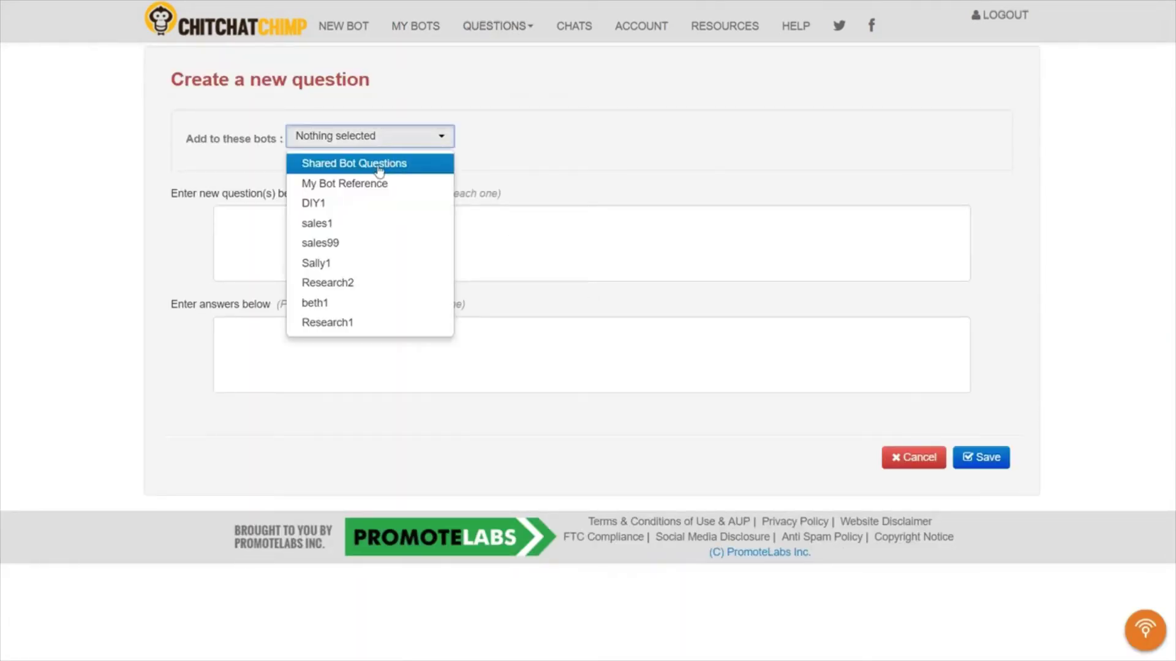
pyautogui.click(335, 263)
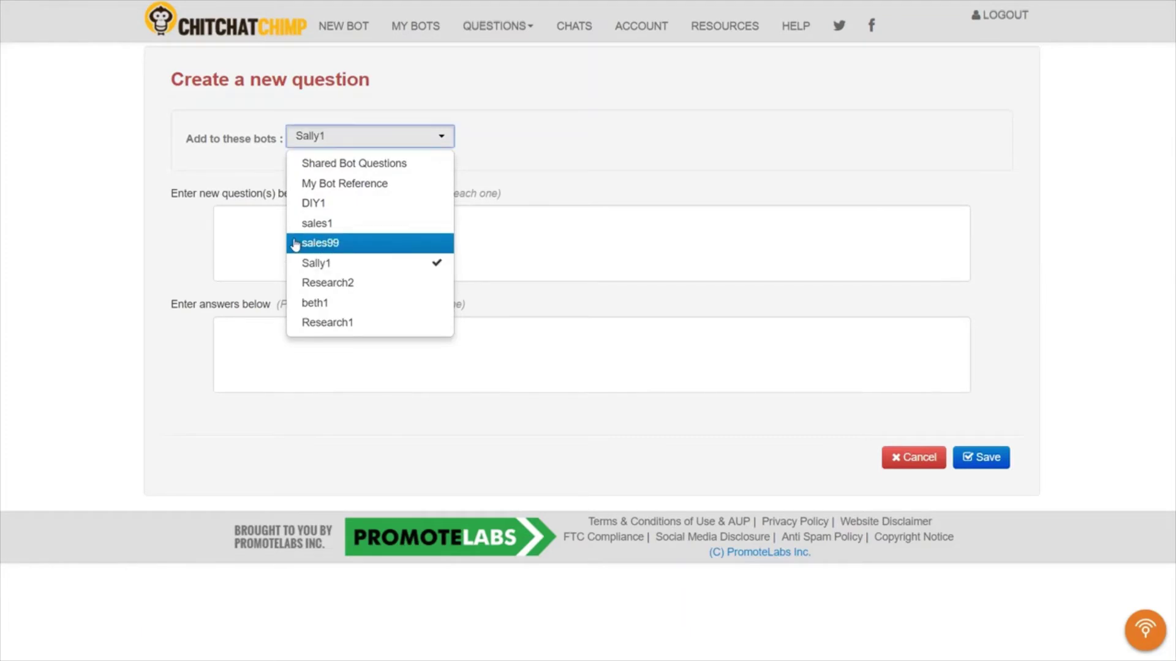
pyautogui.click(242, 226)
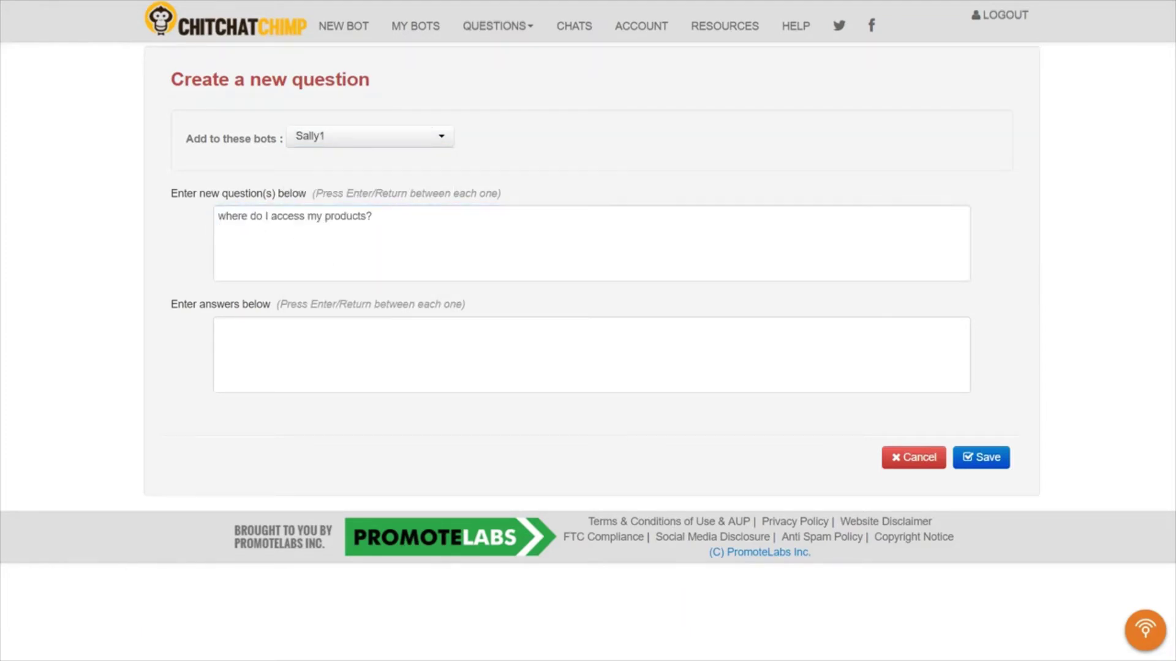
# Enter the answer "You can access your purchase at this link! product.com/login :)" and save the question.
pyautogui.click(362, 343)
pyautogui.hotkey('ctrl', 'v')
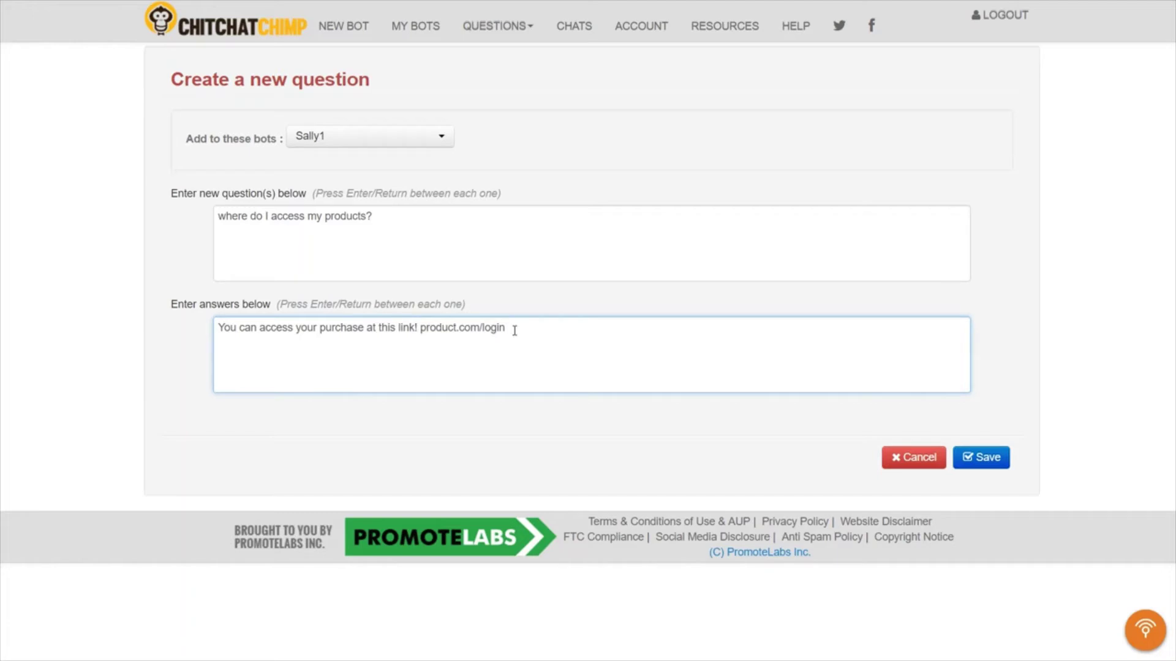
pyautogui.write(':)')
pyautogui.click(984, 460)
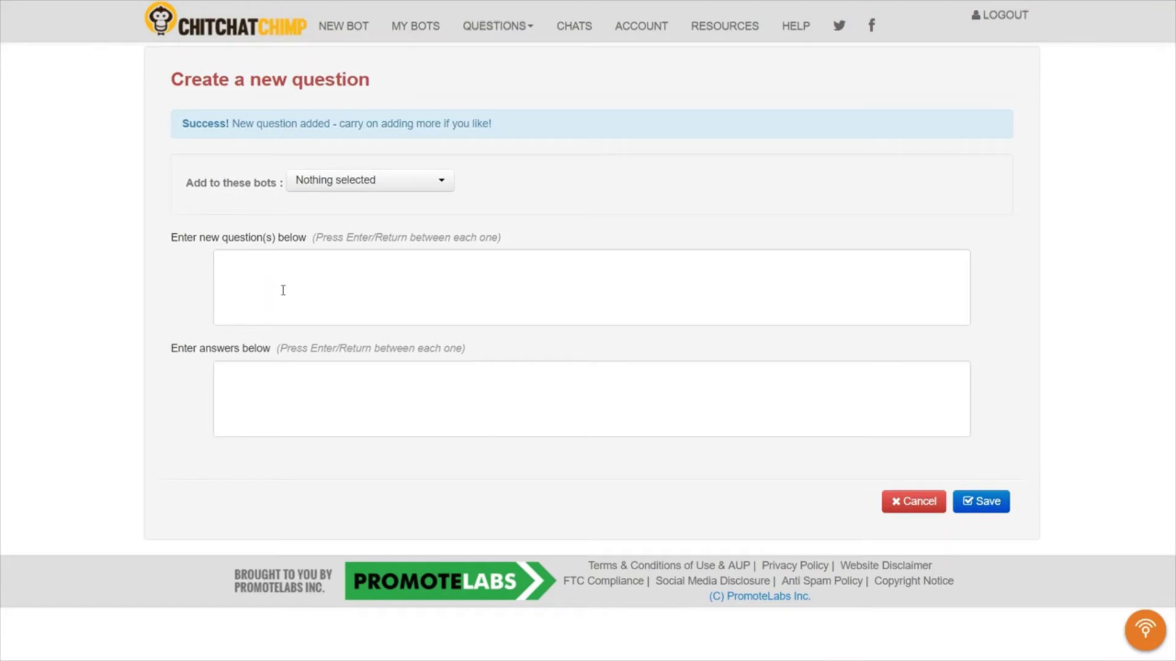
pyautogui.click(306, 285)
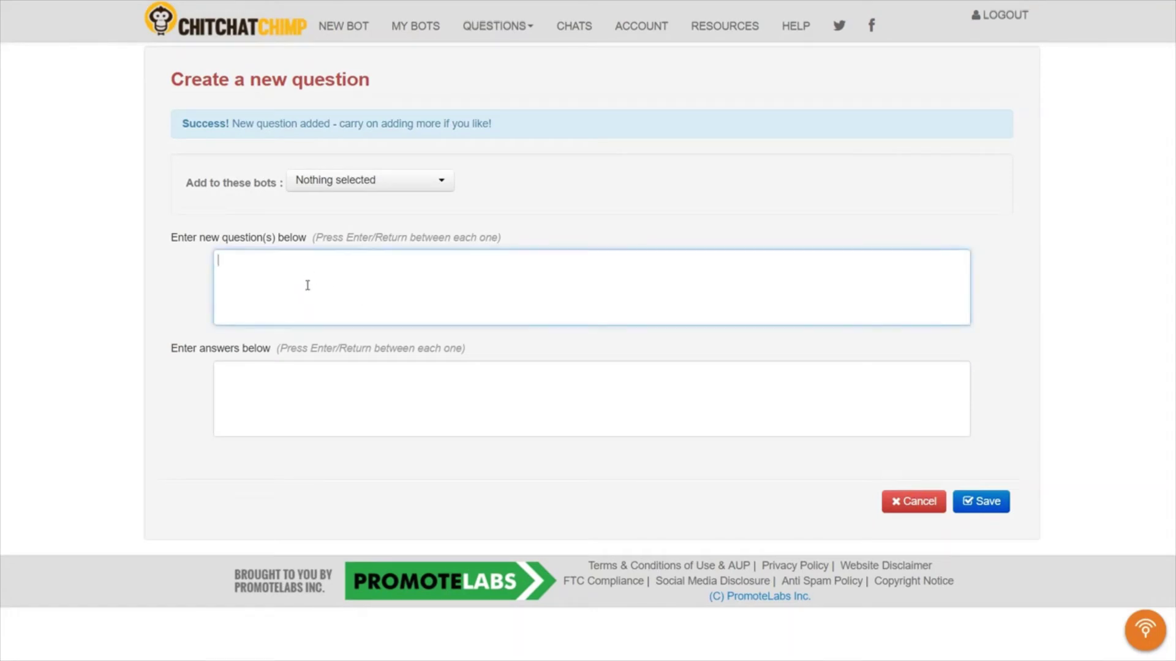
pyautogui.click(338, 401)
pyautogui.click(471, 297)
# Look through the unanswered questions for all bots and return to the form for adding a new question.
pyautogui.click(503, 29)
pyautogui.click(507, 77)
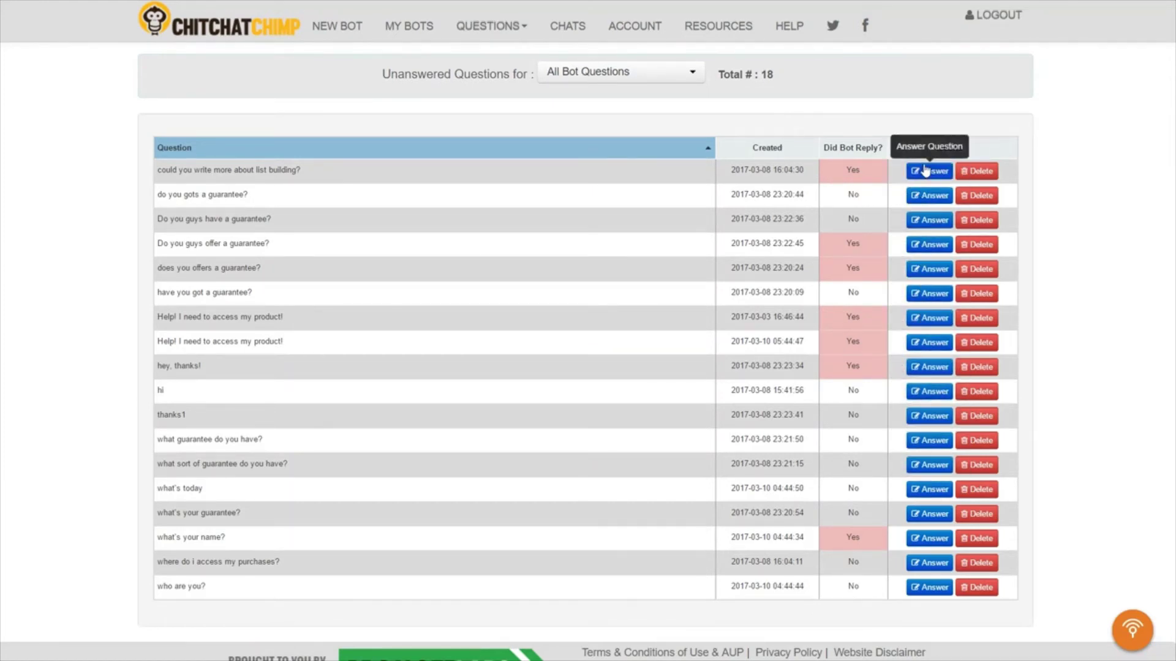
pyautogui.click(507, 29)
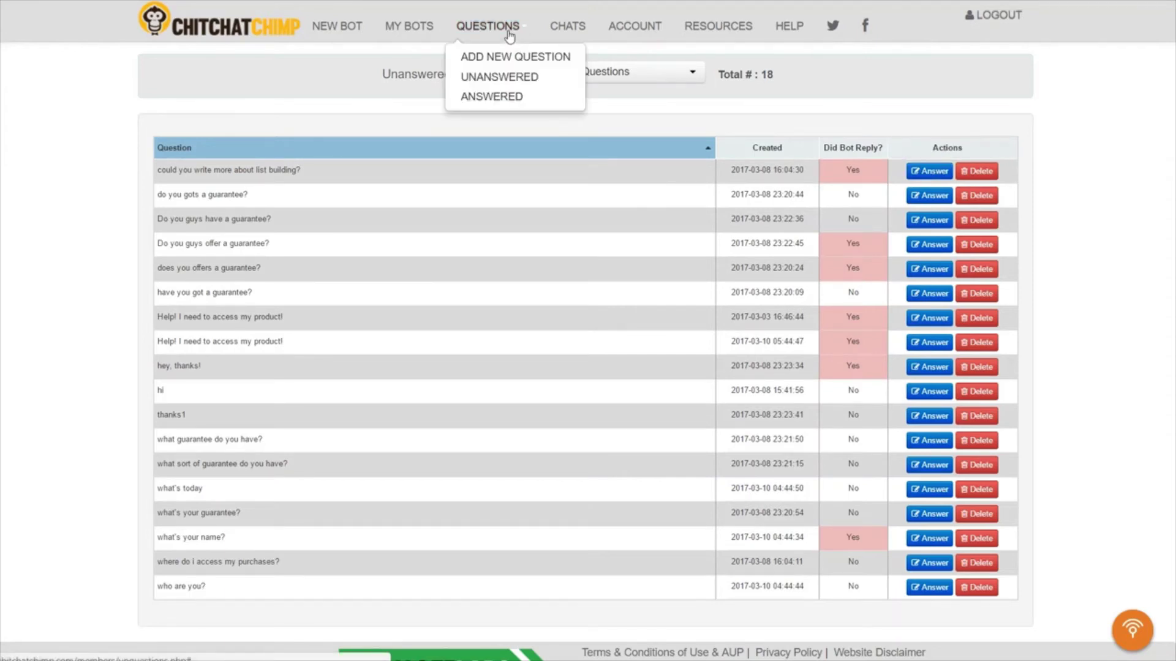
pyautogui.click(497, 58)
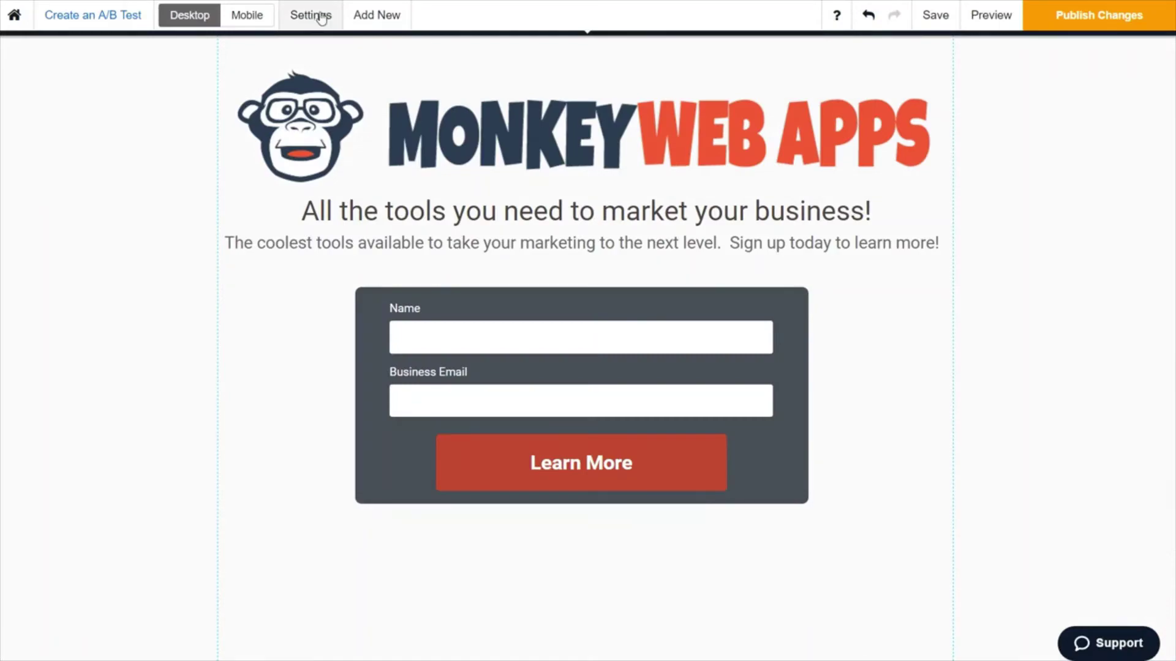
# Switch to the landing page editor and paste the bot's embed script as plain text into the page's custom Body code.
pyautogui.click(310, 13)
pyautogui.click(431, 72)
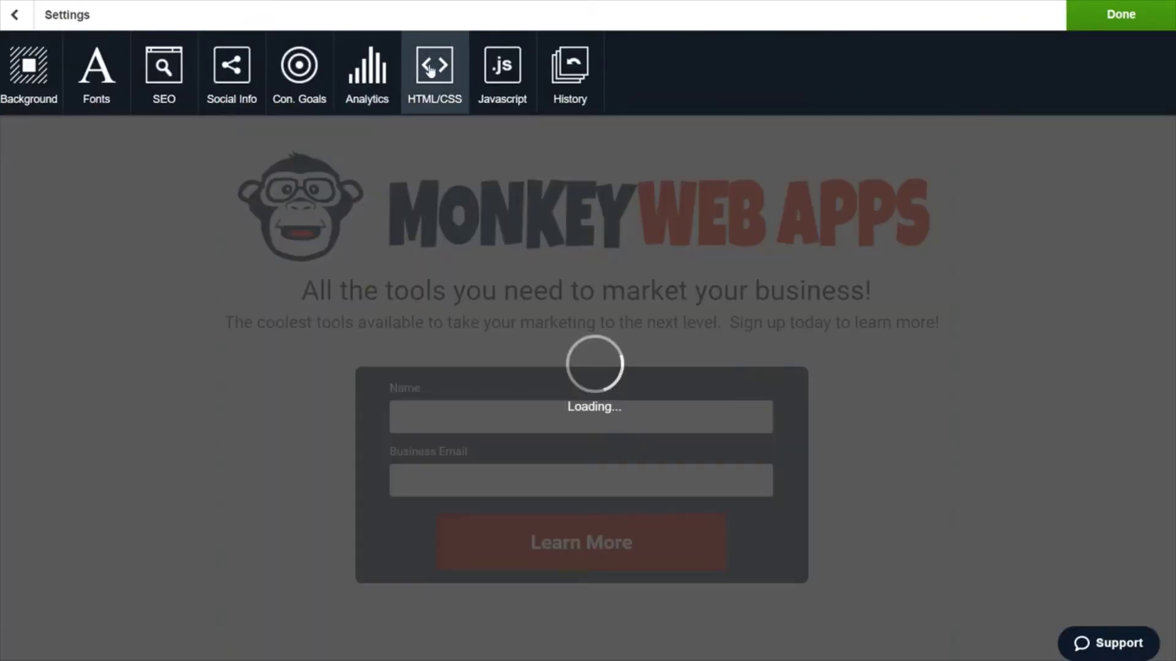
pyautogui.click(95, 54)
pyautogui.rightClick(98, 85)
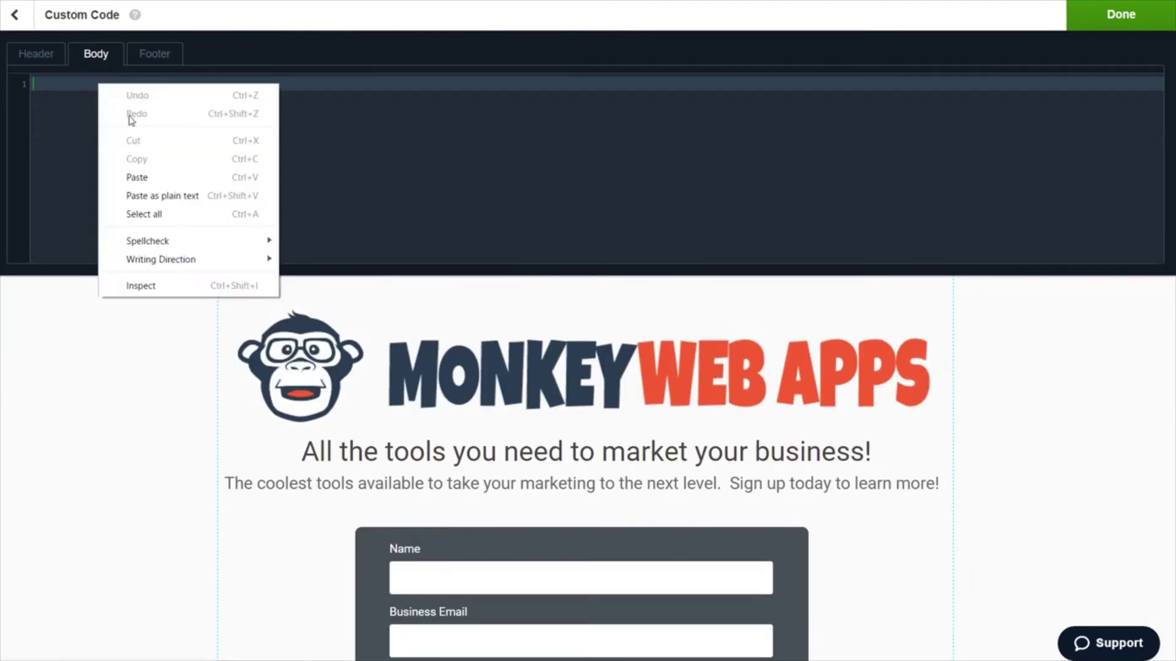
pyautogui.click(155, 195)
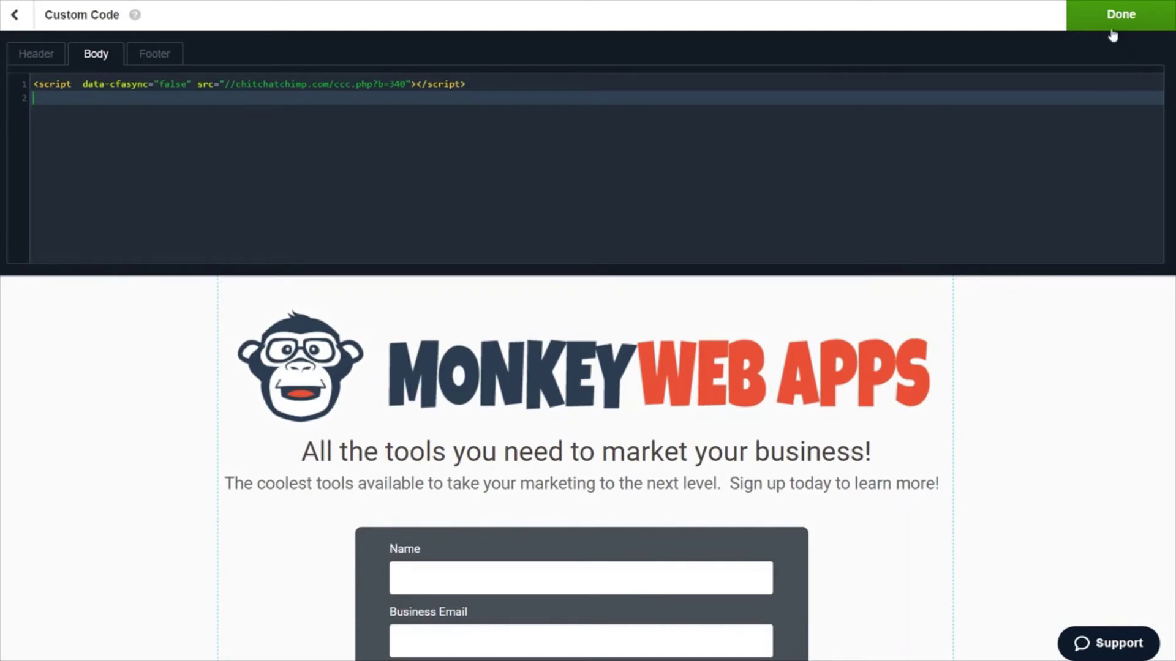
pyautogui.click(1113, 19)
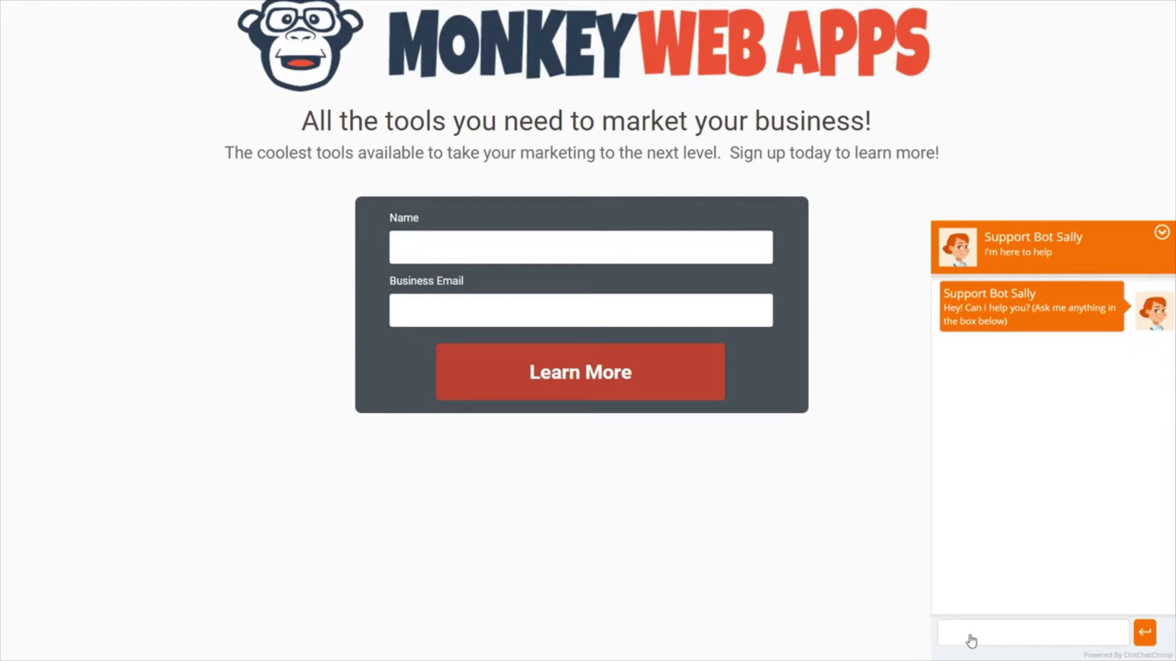
# Test Support Bot Sally's chatbox on the page by sending "Help! I need to access my product!", "hi" and "how are you".
pyautogui.hotkey('ctrl', 'v')
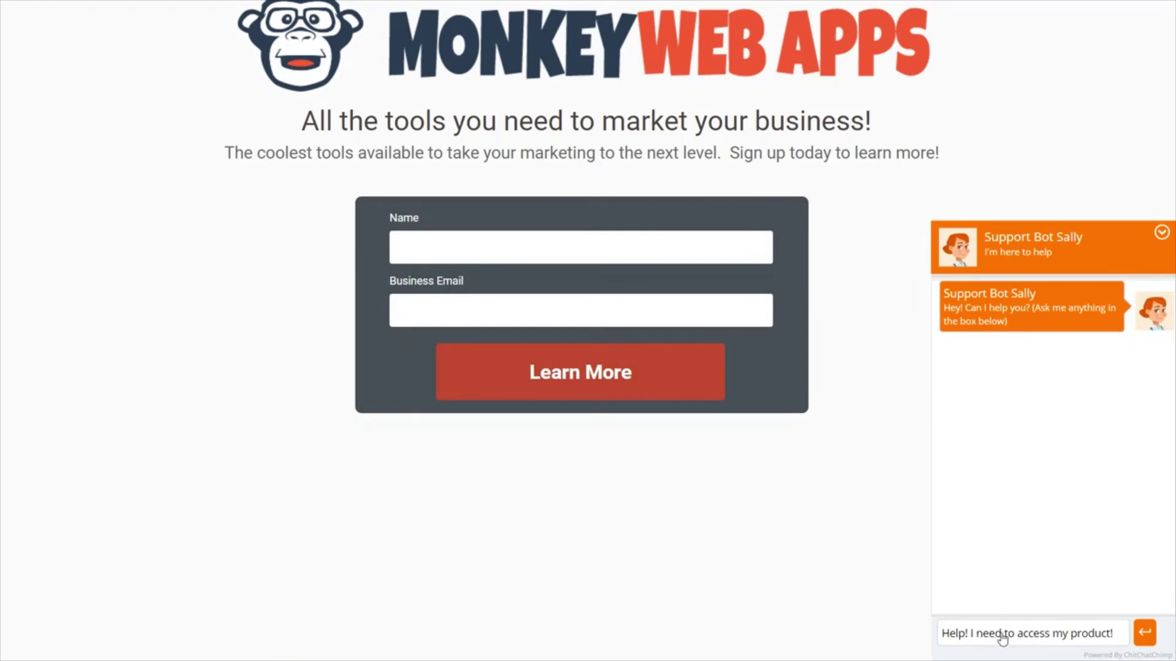
pyautogui.click(1145, 636)
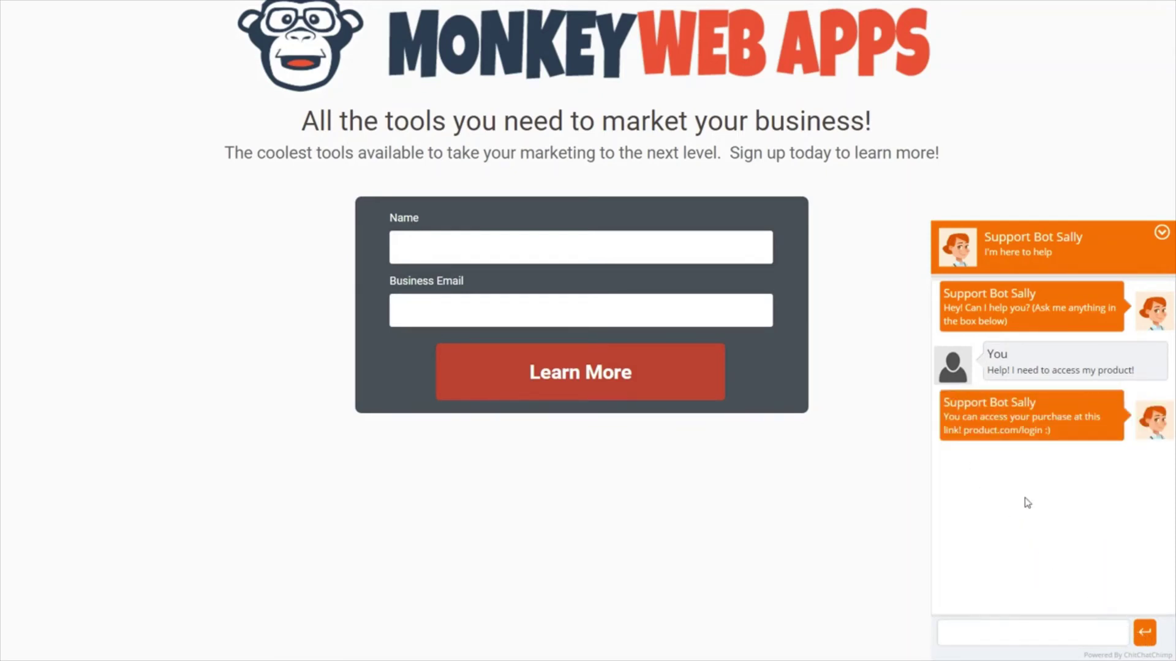
pyautogui.click(986, 636)
pyautogui.write('hi')
pyautogui.press('Return')
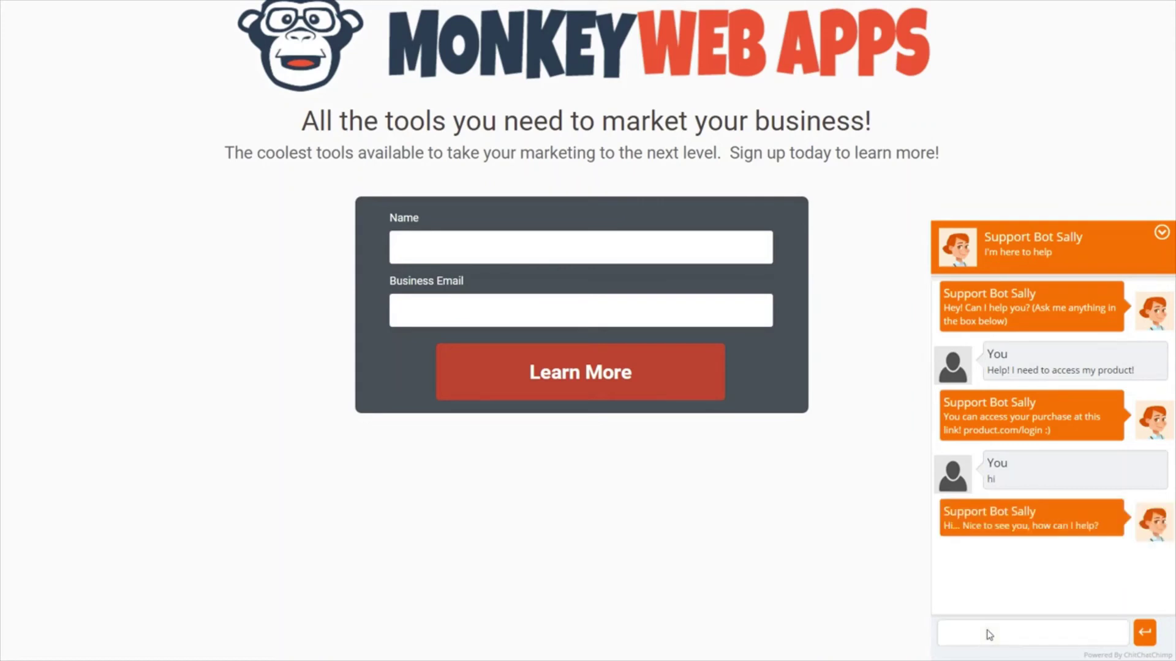
pyautogui.write('how are you')
pyautogui.press('Return')
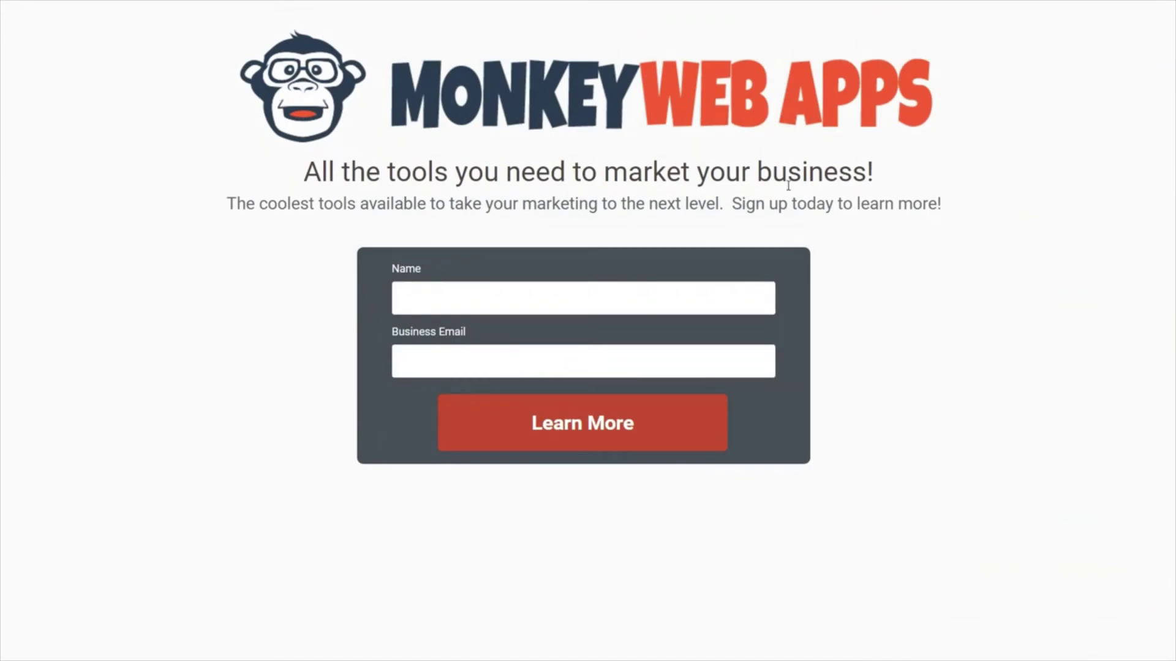
# Trigger Research Bot Richie's exit popup and send "how about writing more posts about list building?" in his blog chatbox.
pyautogui.moveTo(784, 3)
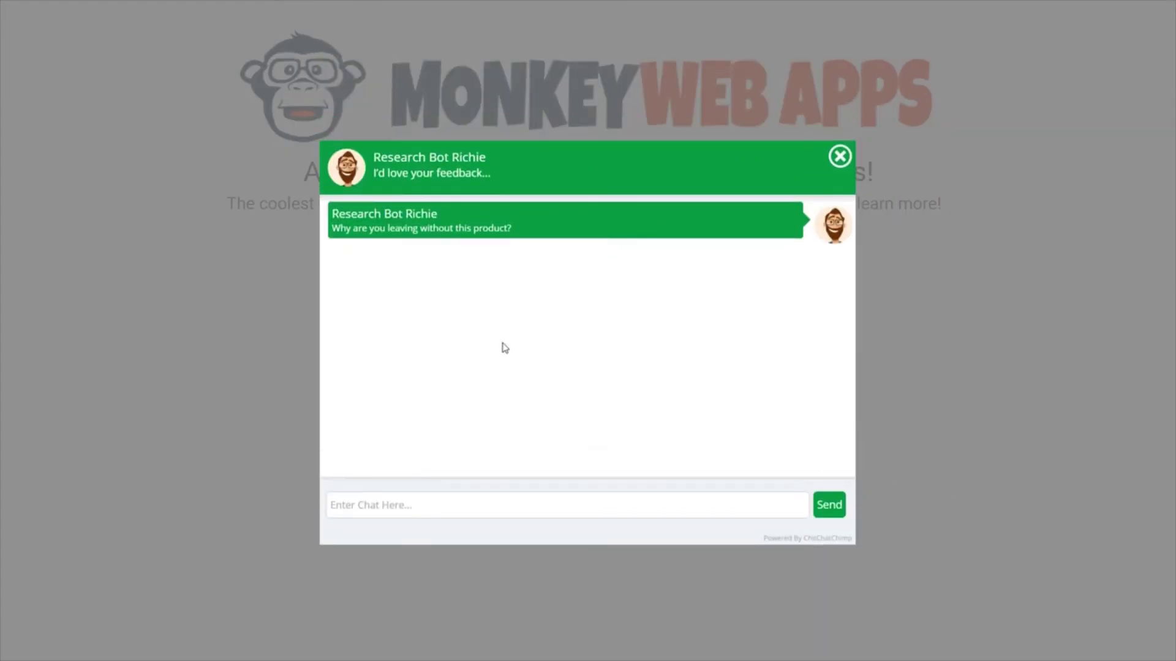
pyautogui.click(424, 517)
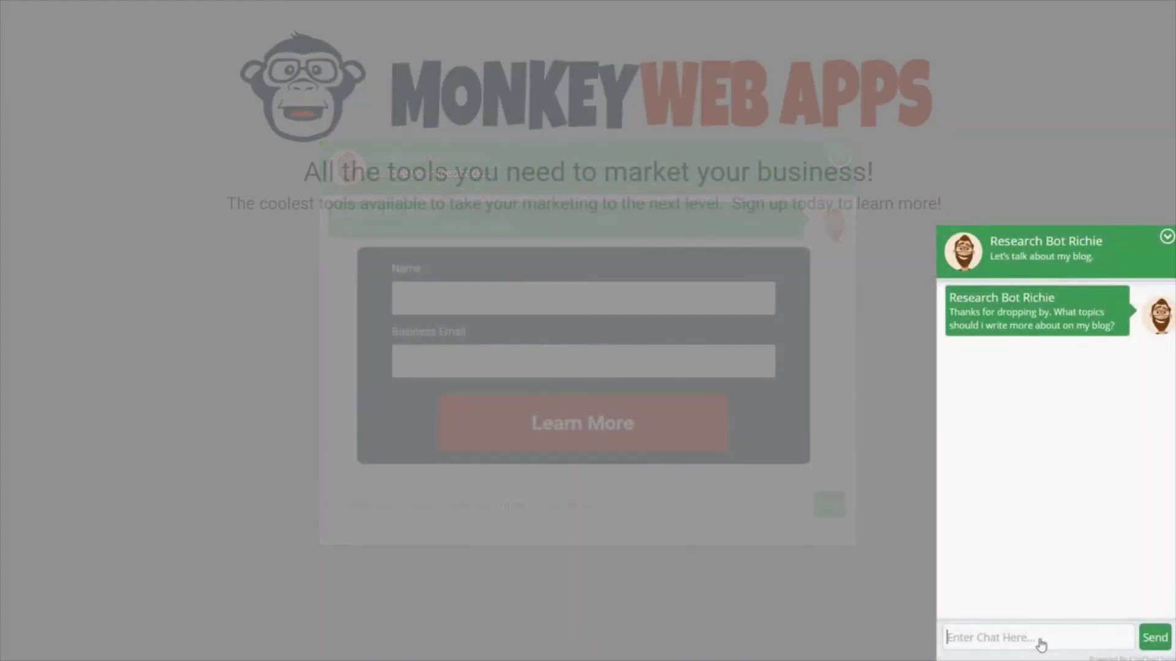
pyautogui.write('writing more posts about list building?')
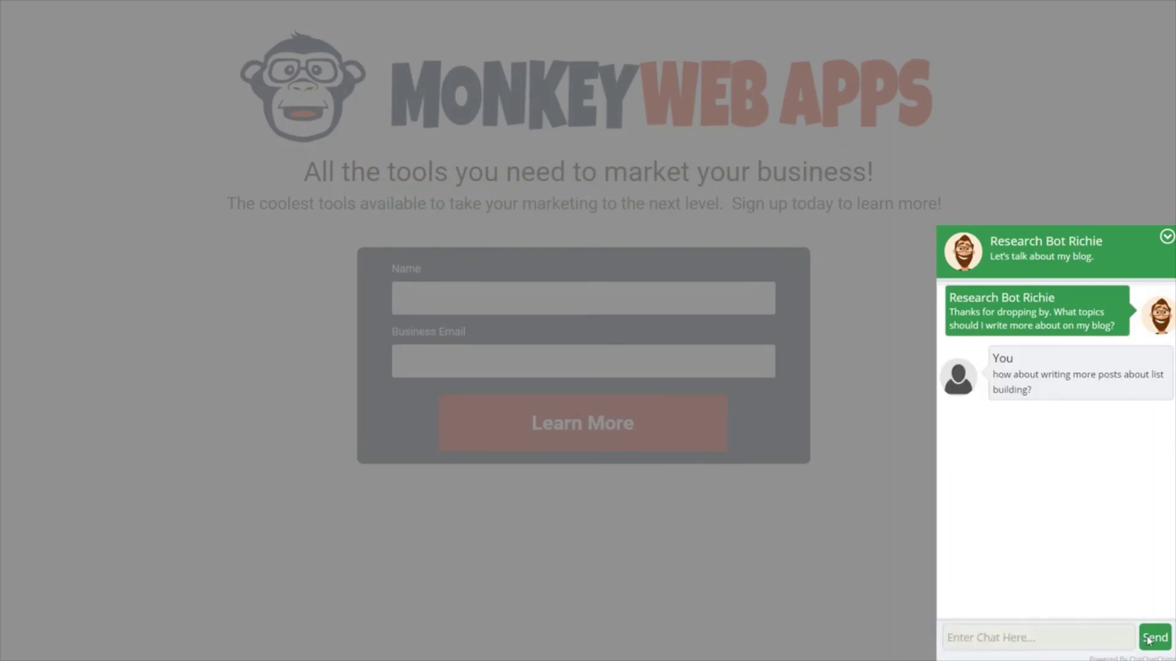
pyautogui.click(1145, 639)
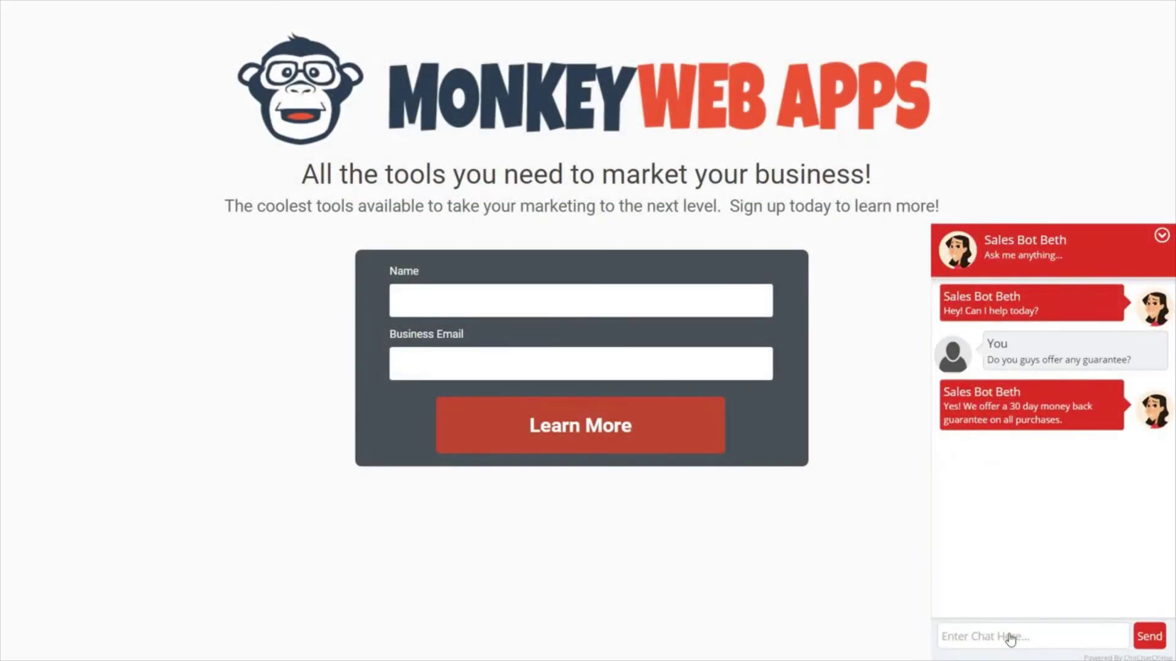
# Reply "Thanks" to Sales Bot Beth and ask DIY Dave "What is the best deck screw to use?".
pyautogui.write('Thanks')
pyautogui.press('Return')
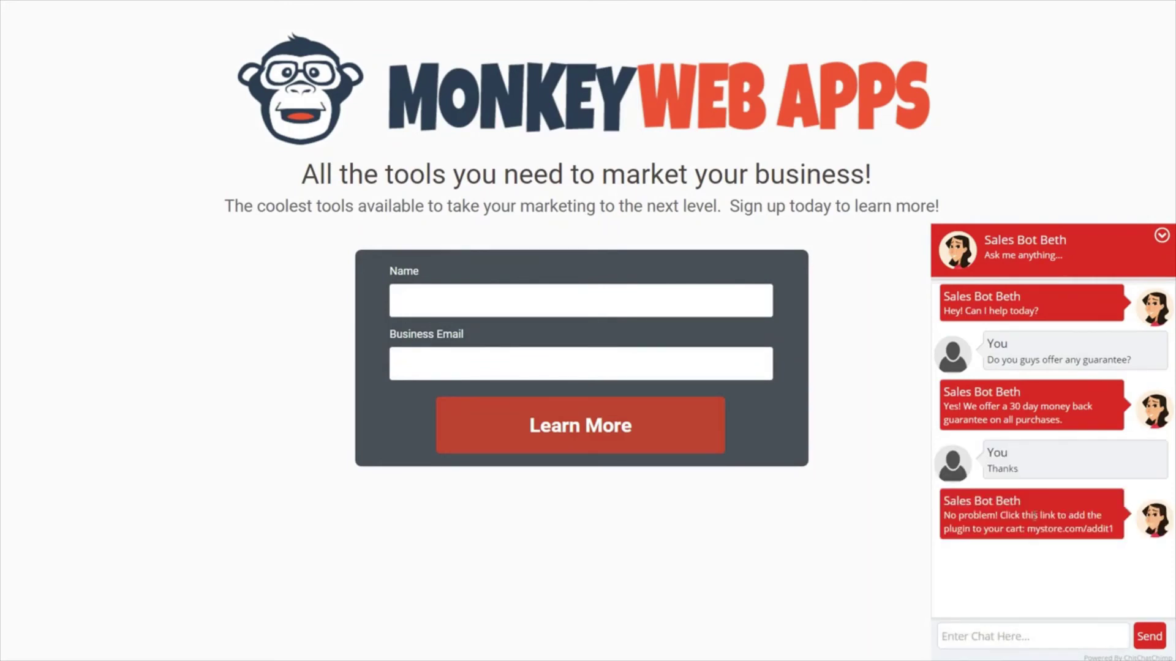
pyautogui.click(1140, 637)
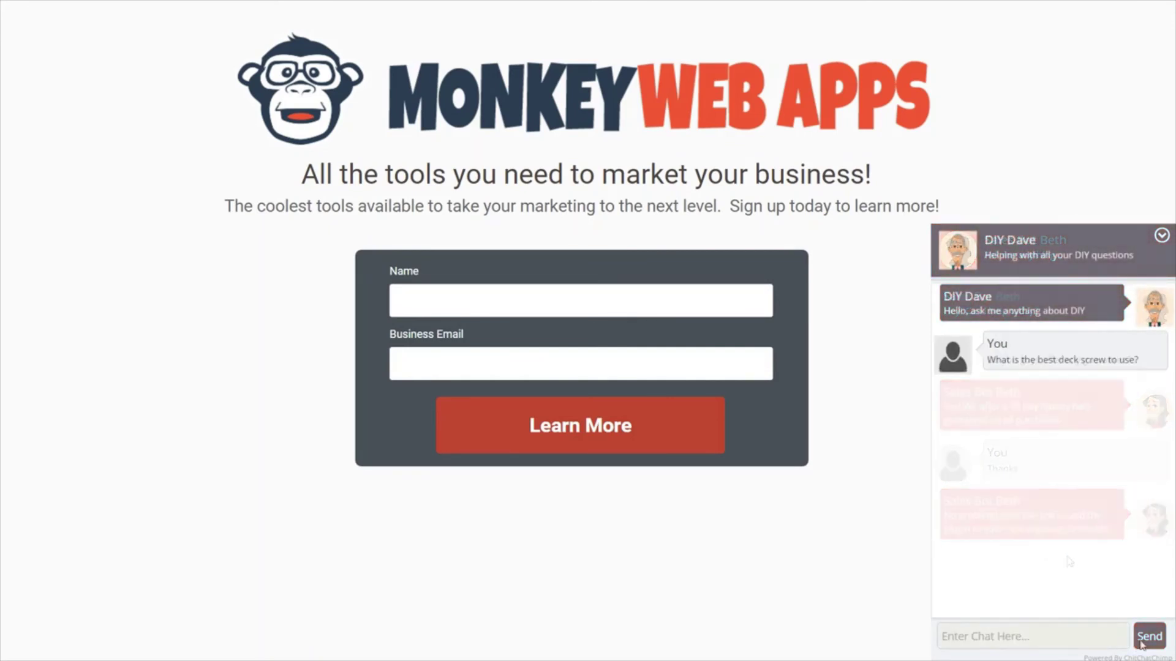